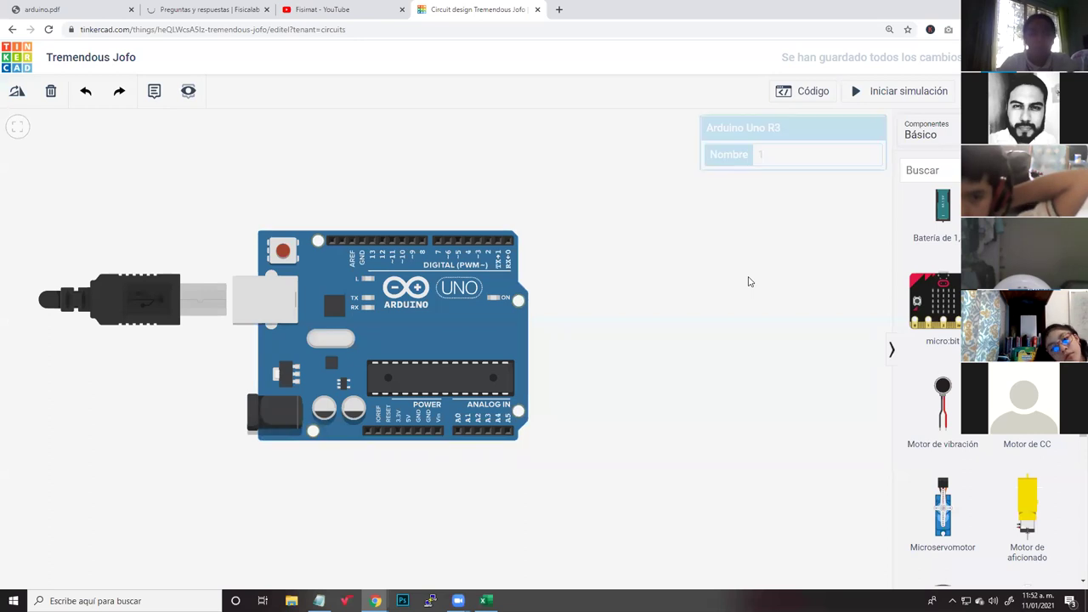
# - Examine the digital, analog and power pin headers of the Arduino Uno R3 board up close
pyautogui.moveTo(685, 316); pyautogui.dragTo(703, 303)
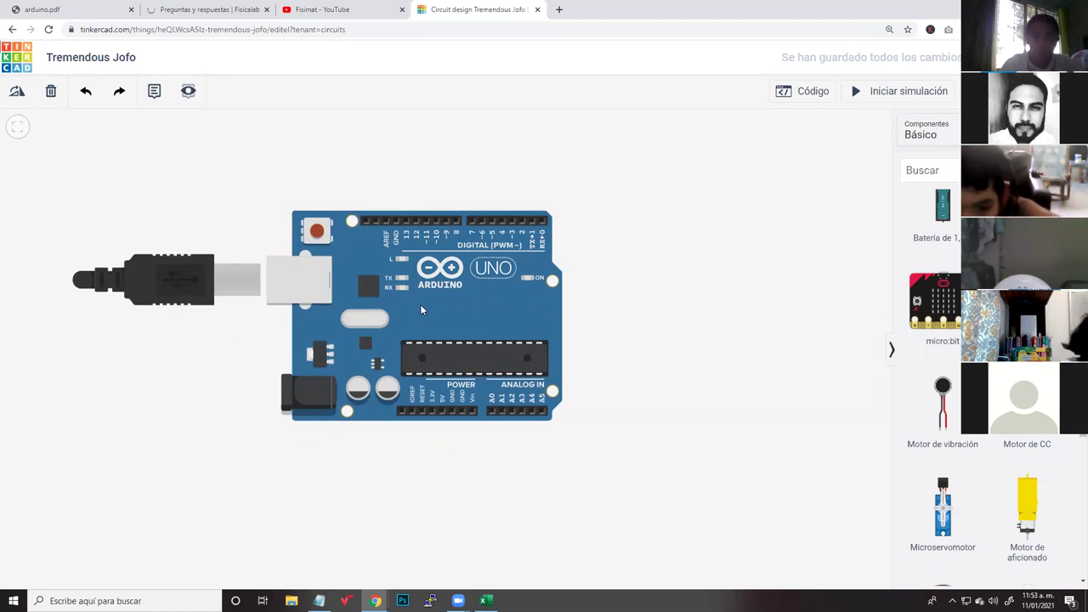
pyautogui.click(437, 291)
pyautogui.scroll(3, 435, 296)
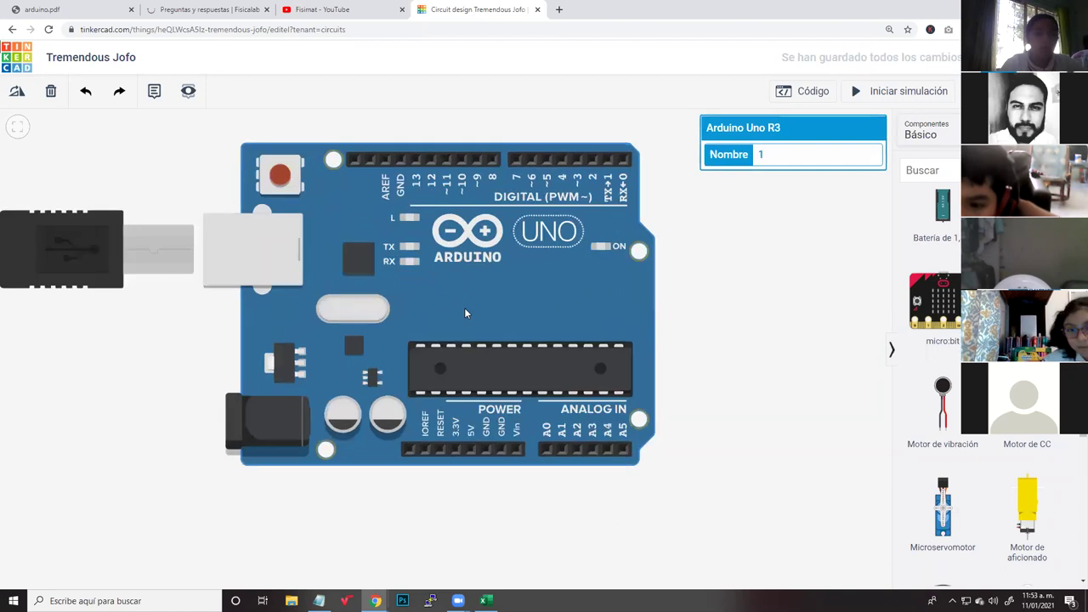
pyautogui.scroll(2, 476, 313)
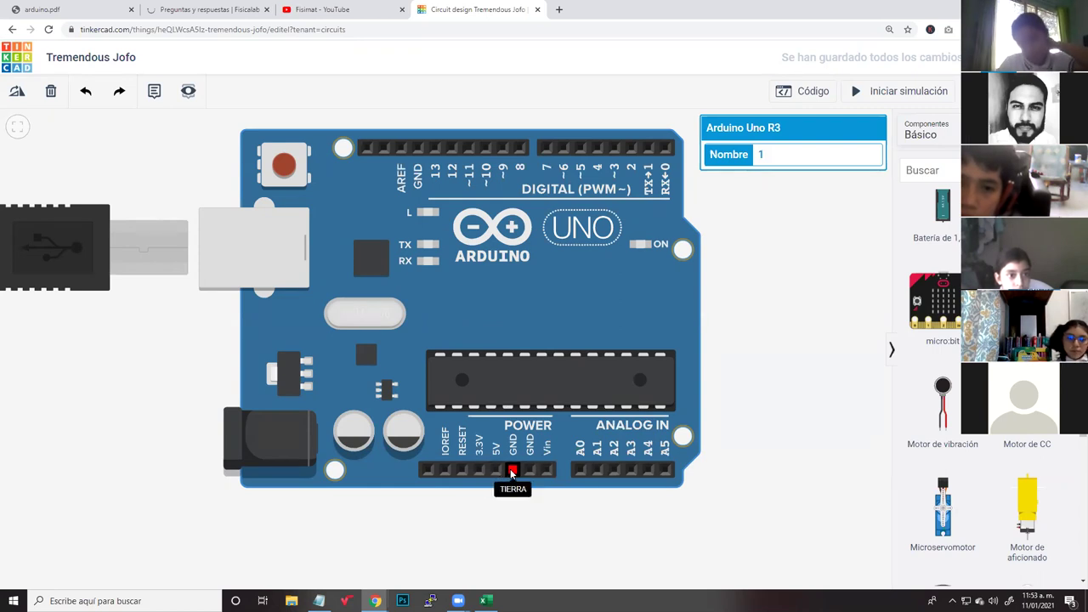
pyautogui.scroll(-5, 506, 448)
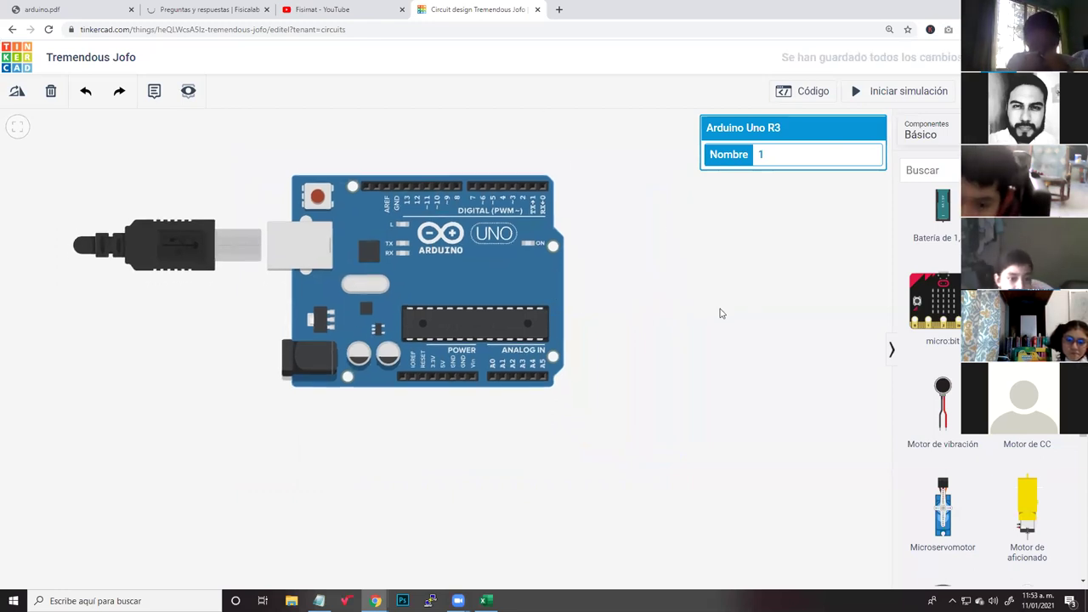
# - Add a red LED to the circuit just below the Arduino's POWER header
pyautogui.scroll(5, 918, 255)
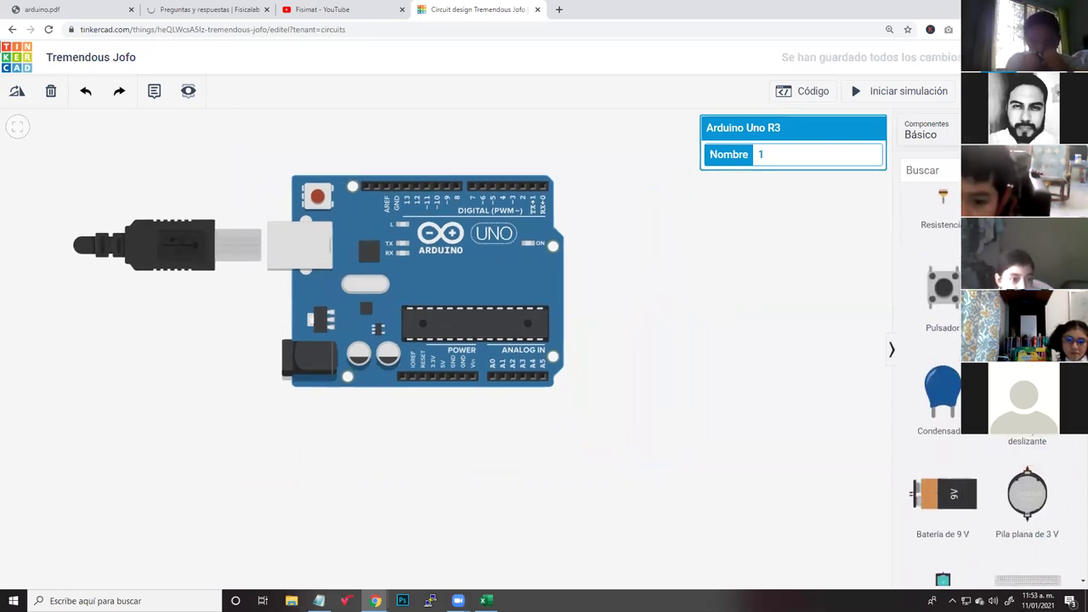
pyautogui.moveTo(796, 390); pyautogui.dragTo(476, 430)
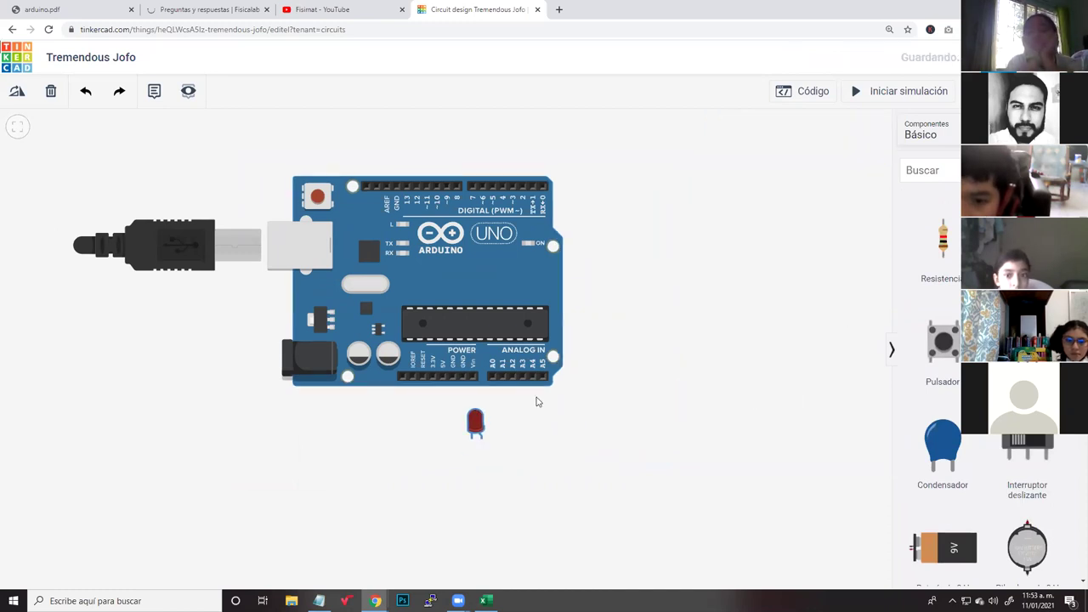
pyautogui.scroll(4, 505, 421)
pyautogui.click(506, 415)
pyautogui.moveTo(451, 424); pyautogui.dragTo(418, 402)
pyautogui.scroll(3, 478, 418)
pyautogui.click(470, 478)
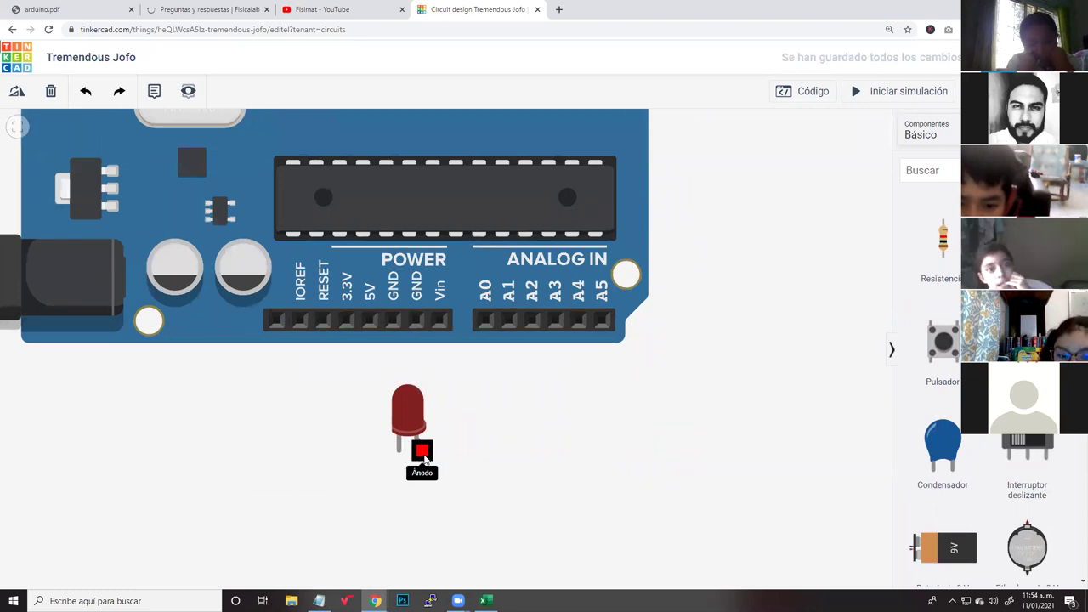
pyautogui.click(422, 451)
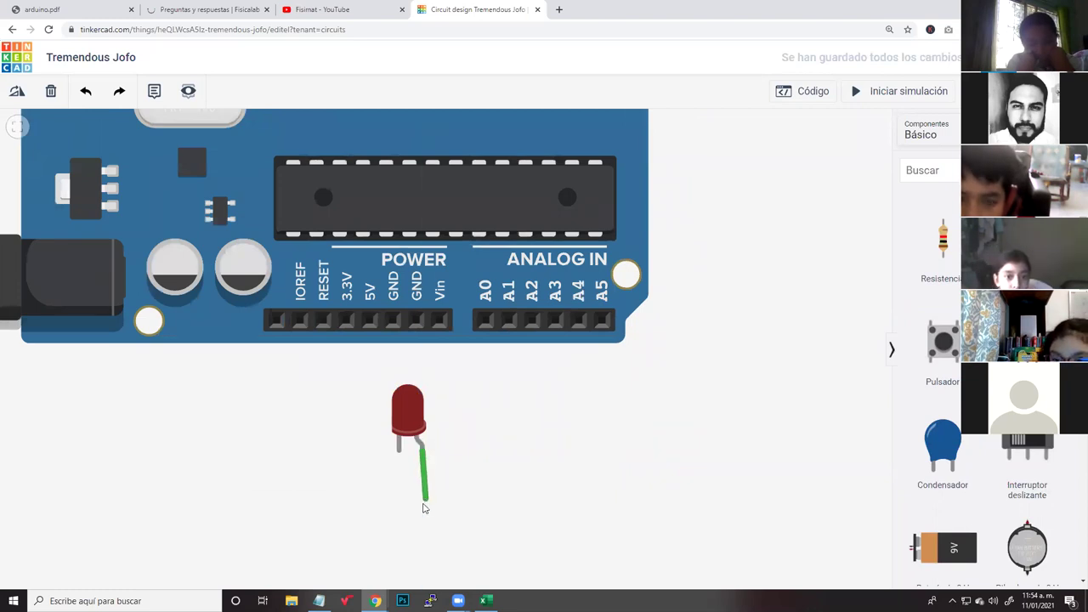
pyautogui.click(423, 503)
pyautogui.press('Escape')
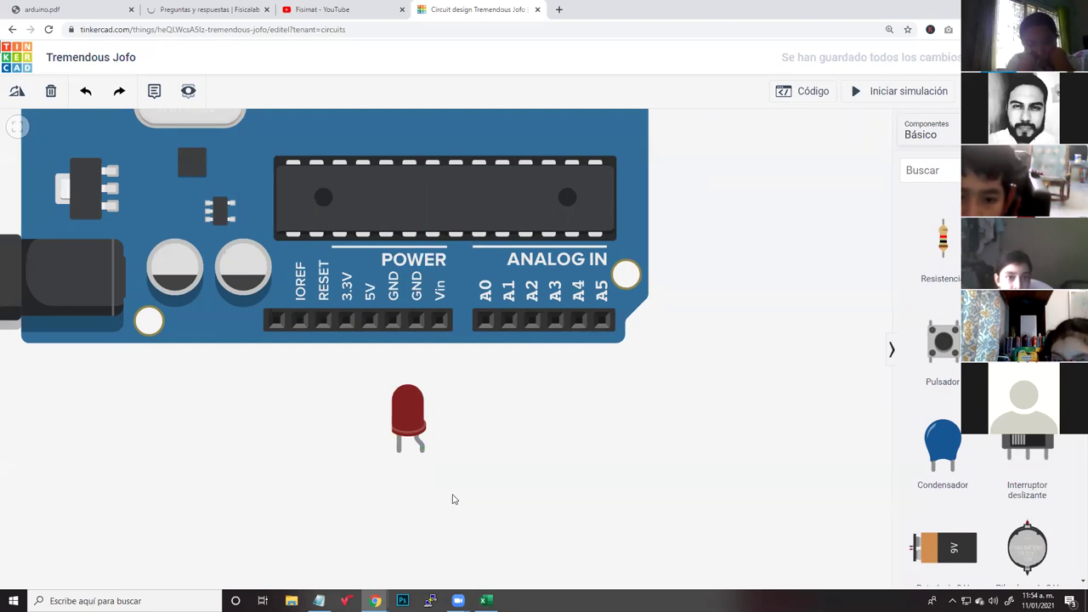
# - Wire the LED's anode to the Arduino's 3.3V pin, bending the wire around the outside and top of the LED
pyautogui.click(423, 452)
pyautogui.click(423, 488)
pyautogui.click(478, 488)
pyautogui.click(474, 363)
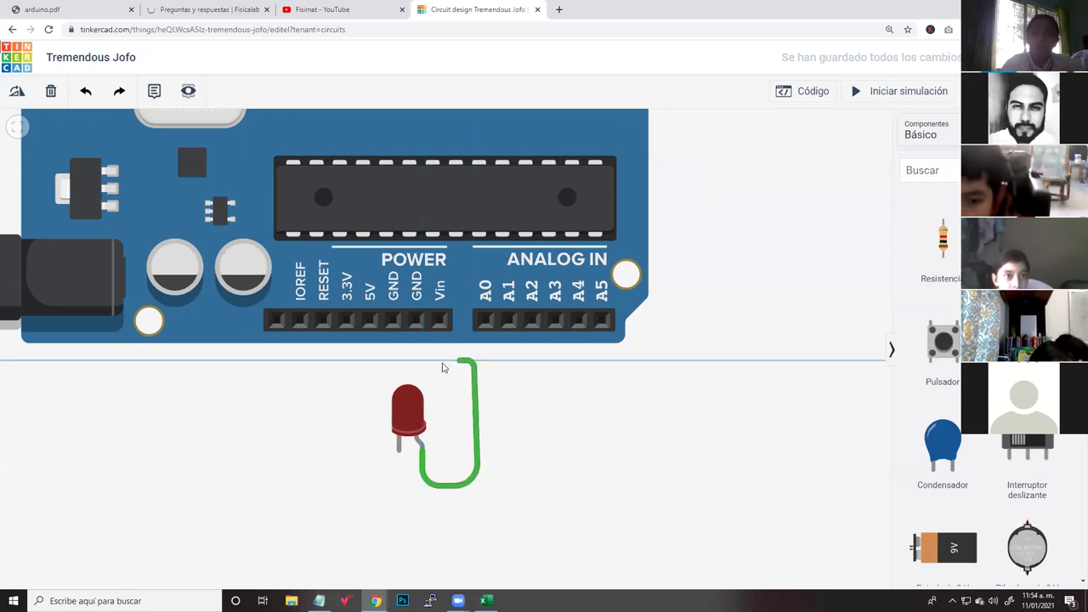
pyautogui.click(350, 361)
pyautogui.click(346, 321)
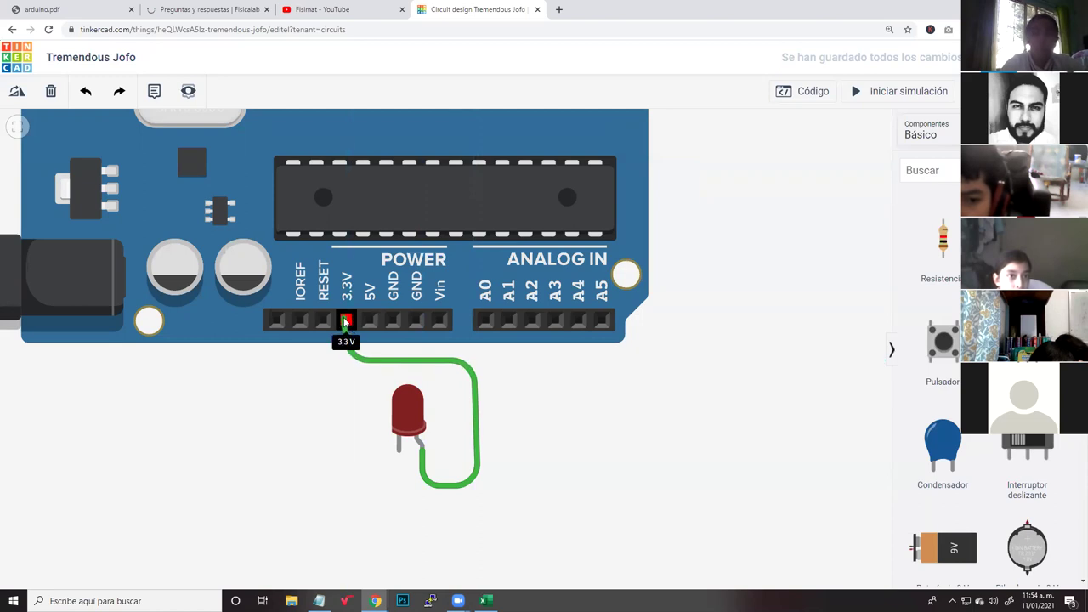
pyautogui.click(346, 322)
pyautogui.click(544, 397)
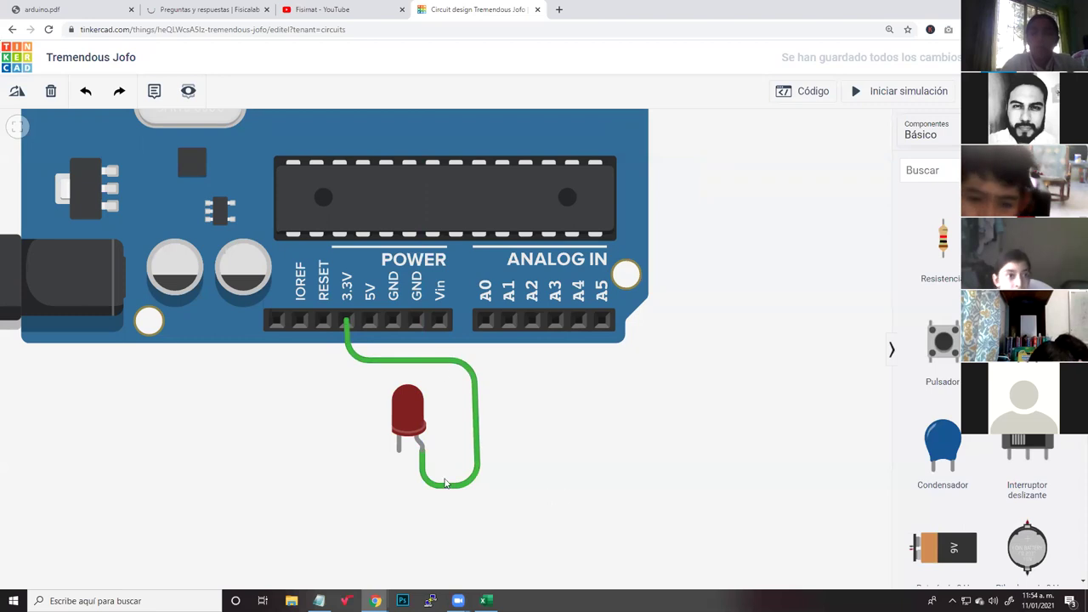
# - Wire the LED's cathode to the GND pin beside 5V, routing it around the LED's cathode side
pyautogui.click(400, 452)
pyautogui.click(350, 448)
pyautogui.click(350, 379)
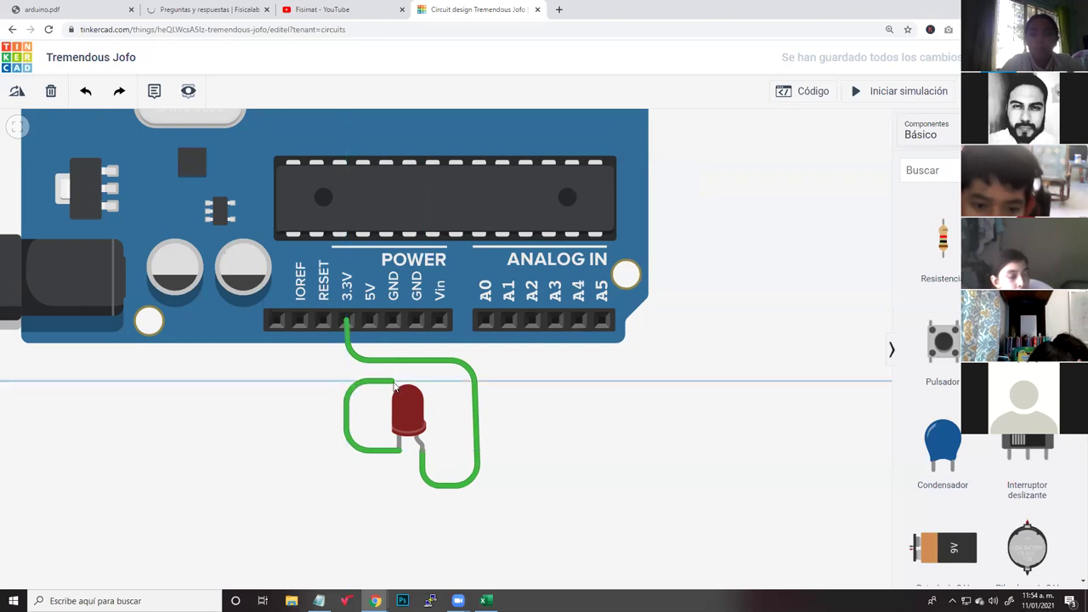
pyautogui.click(393, 321)
# - Color the GND wire black (negro) and the 3.3V wire red (rojo)
pyautogui.click(777, 155)
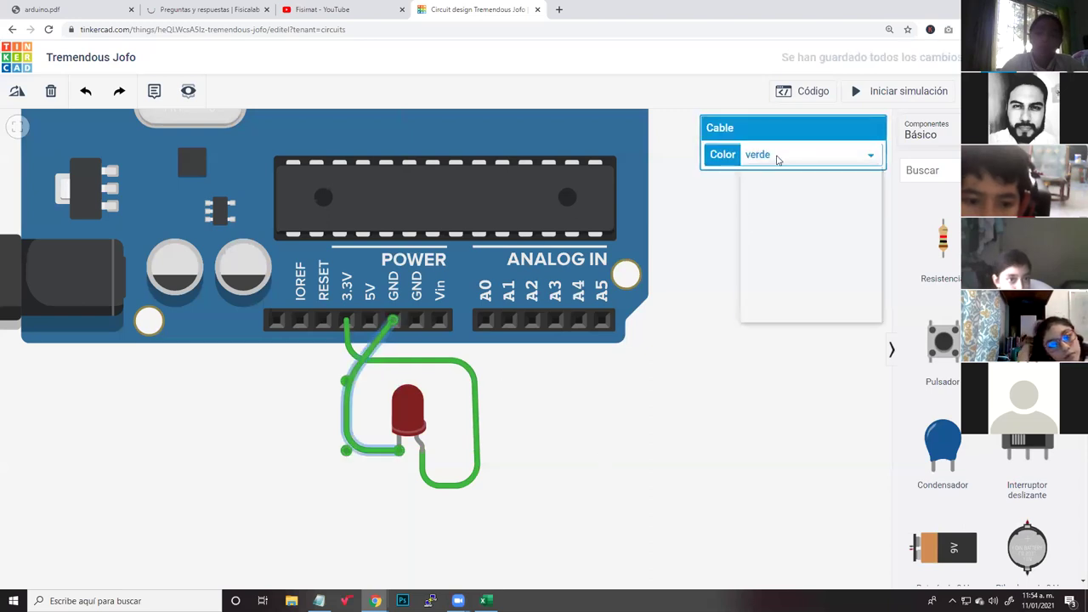
pyautogui.click(780, 171)
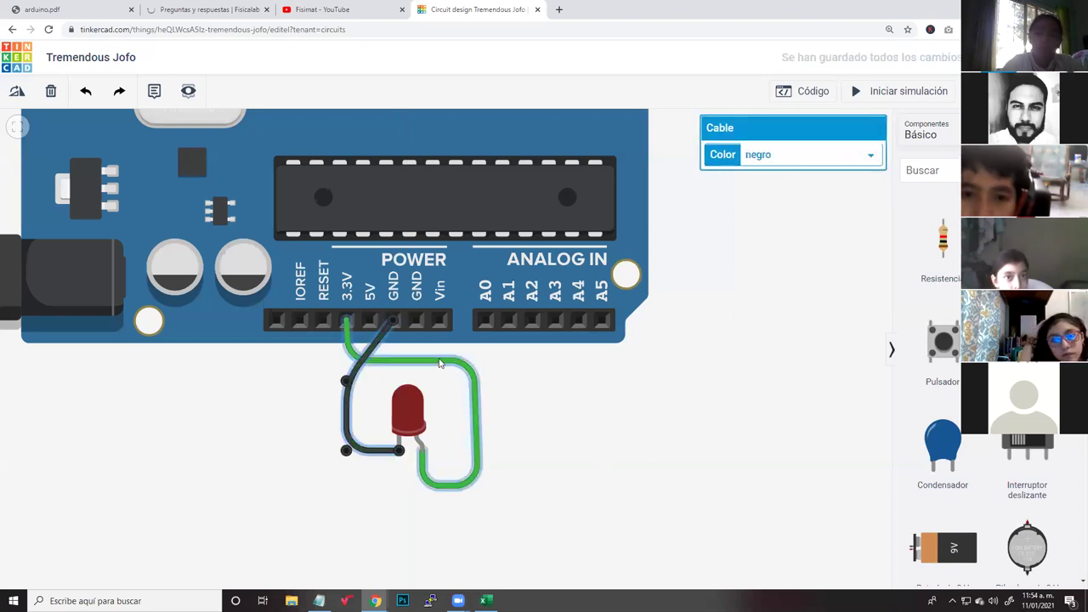
pyautogui.click(476, 399)
pyautogui.click(749, 161)
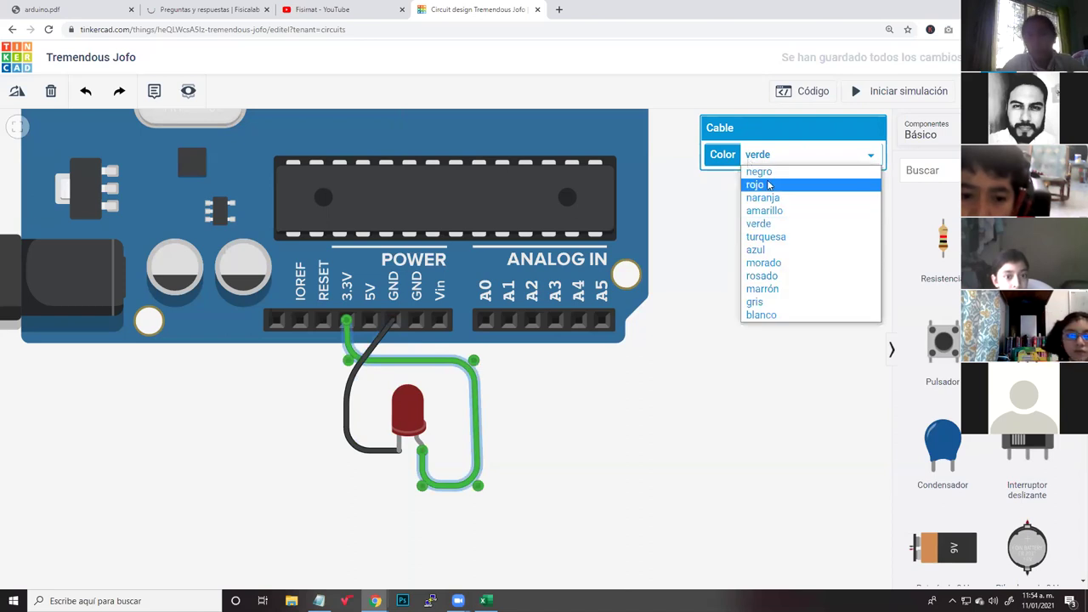
pyautogui.click(756, 185)
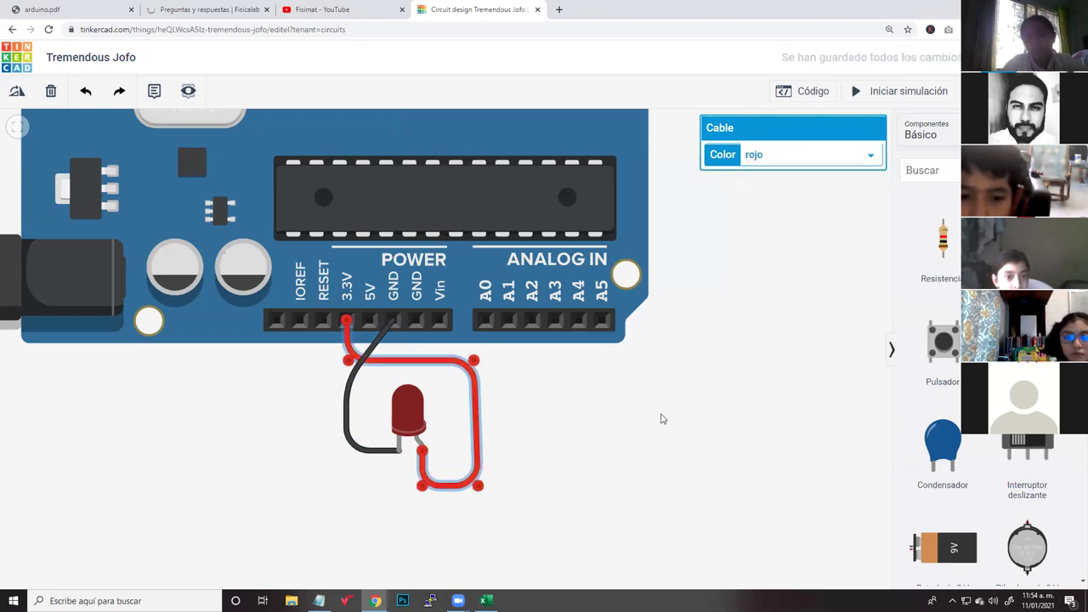
pyautogui.click(587, 426)
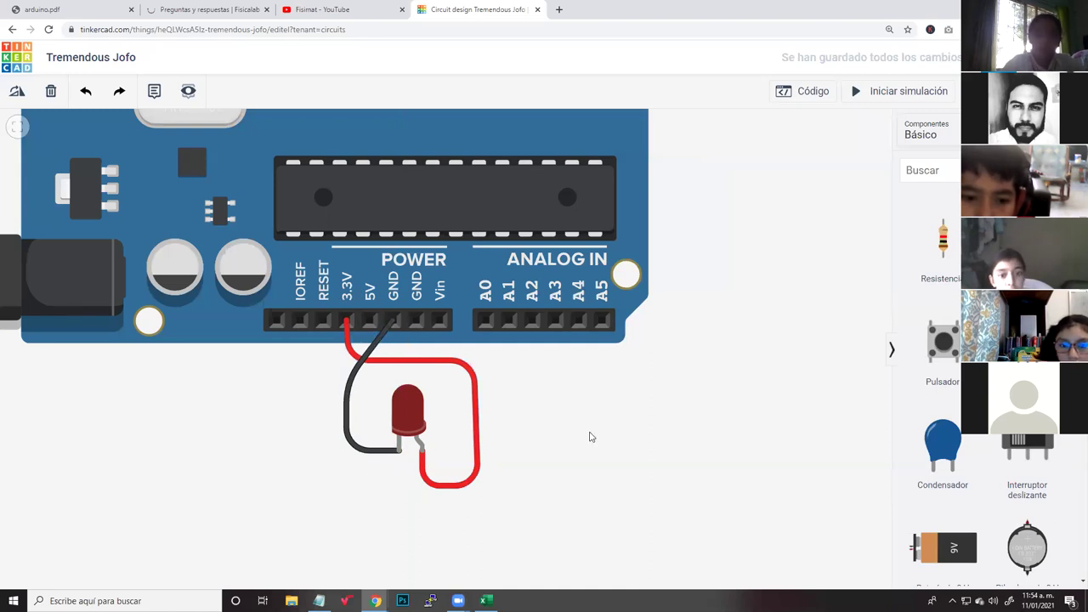
# - Simulate the circuit, inspect the LED up close, and stop the simulation
pyautogui.scroll(-4, 602, 439)
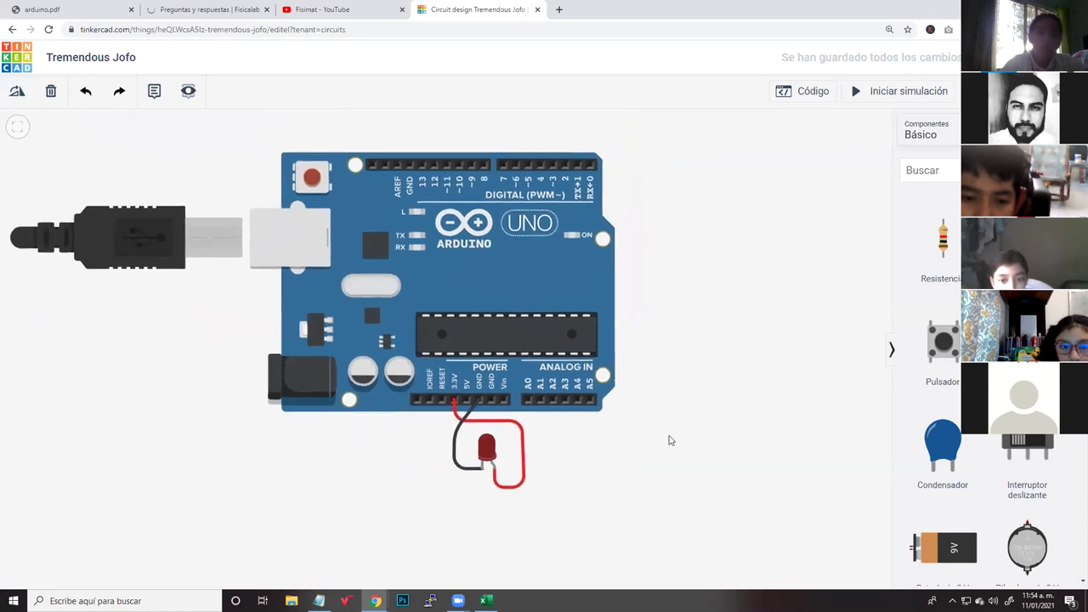
pyautogui.click(861, 94)
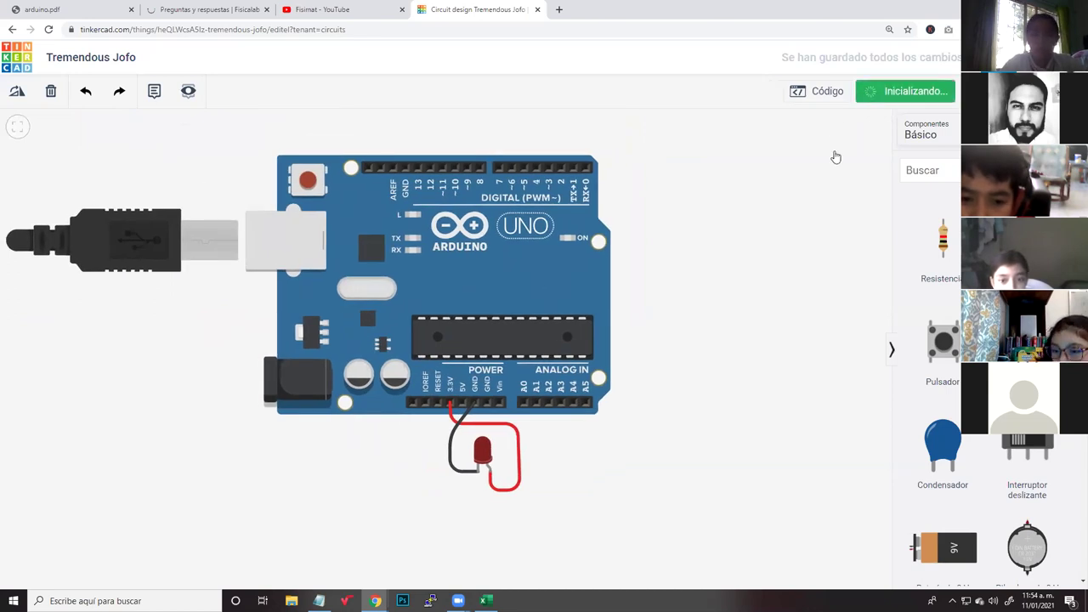
pyautogui.moveTo(624, 471); pyautogui.dragTo(612, 440)
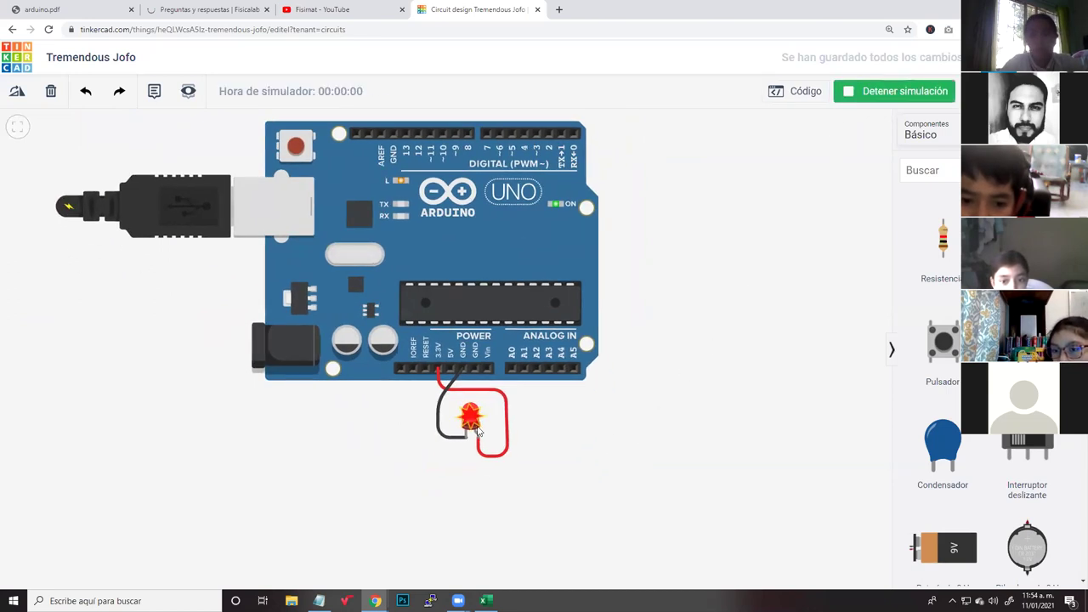
pyautogui.scroll(5, 477, 432)
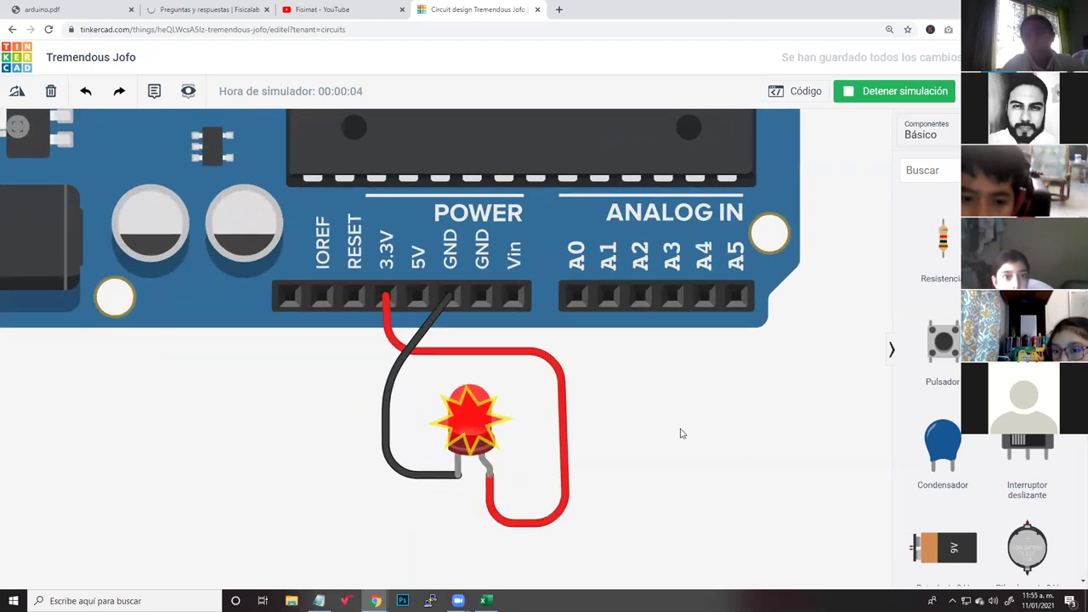
pyautogui.click(855, 97)
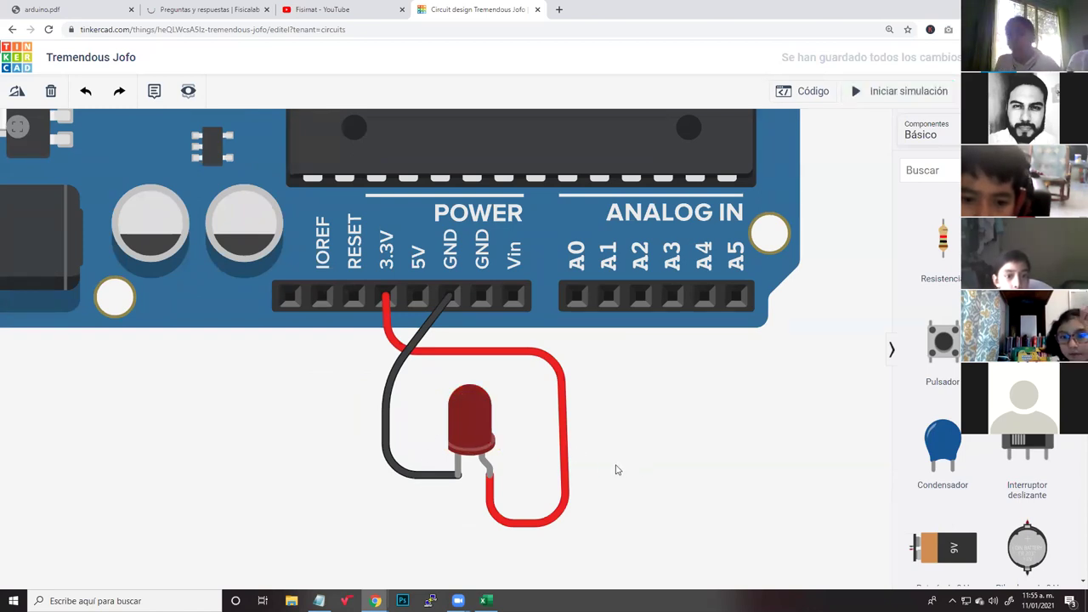
# - Delete the black wire between the LED's cathode and the GND pin
pyautogui.moveTo(662, 479); pyautogui.dragTo(677, 365)
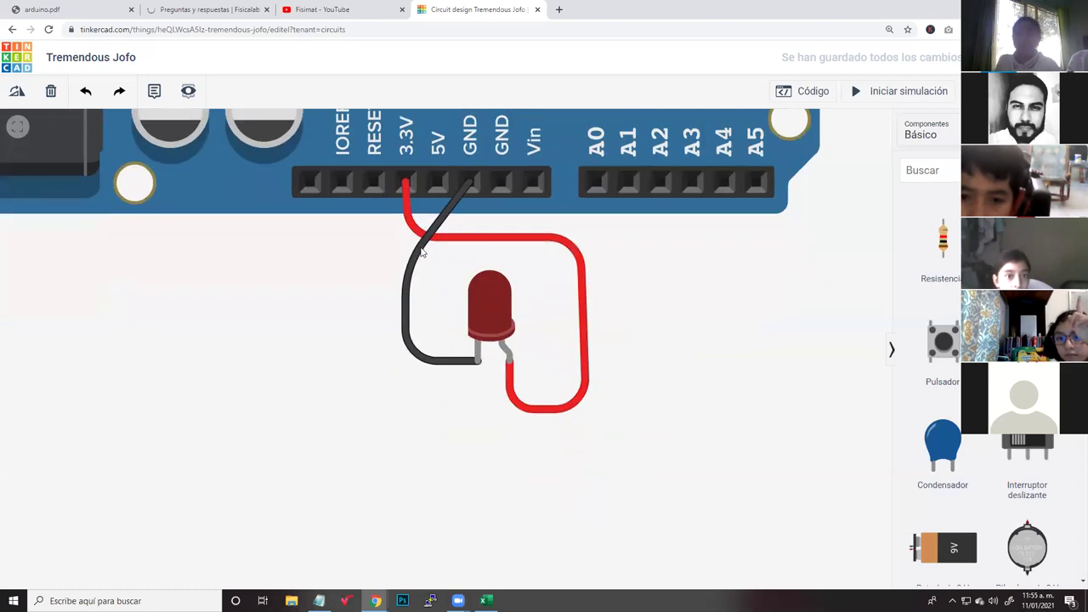
pyautogui.click(409, 297)
pyautogui.press('Delete')
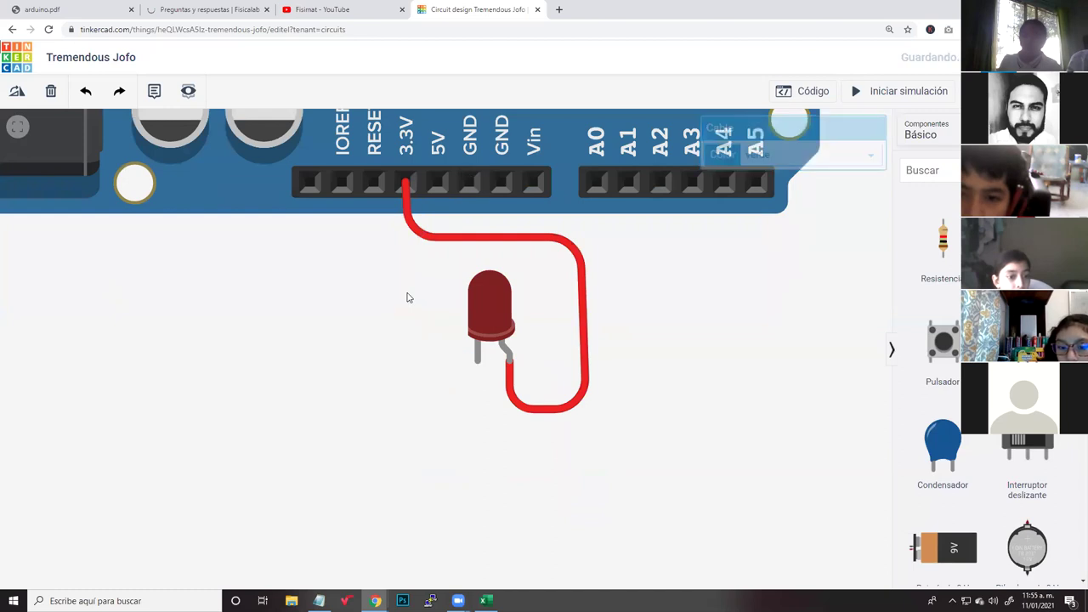
# - Add a resistor, rotate it to horizontal, and position it beside the LED's cathode
pyautogui.moveTo(932, 246); pyautogui.dragTo(347, 421)
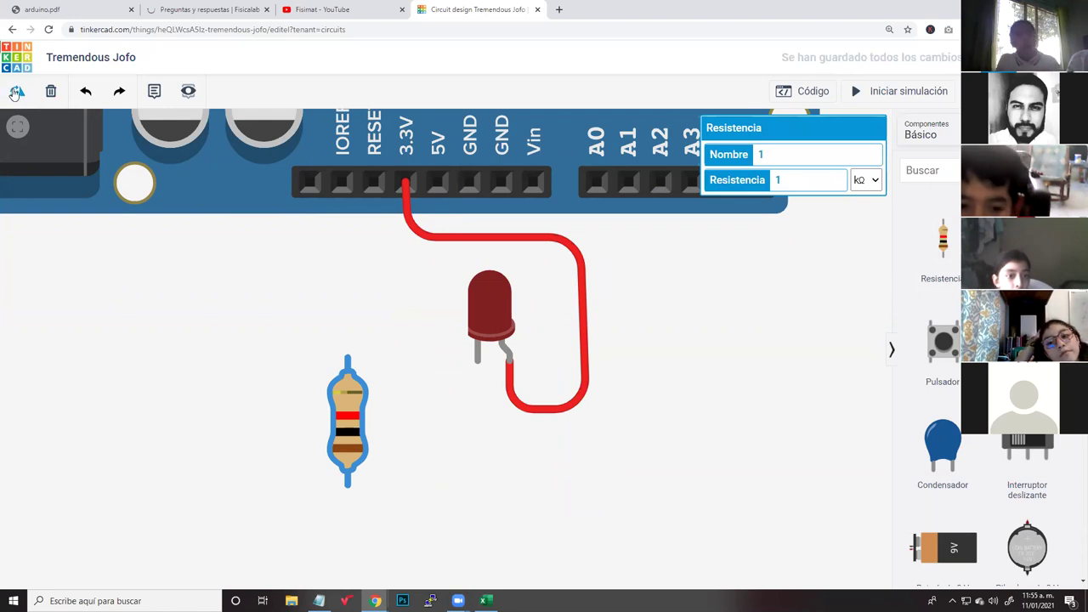
pyautogui.click(15, 92)
pyautogui.click(16, 92)
pyautogui.click(16, 92)
pyautogui.moveTo(342, 432); pyautogui.dragTo(366, 386)
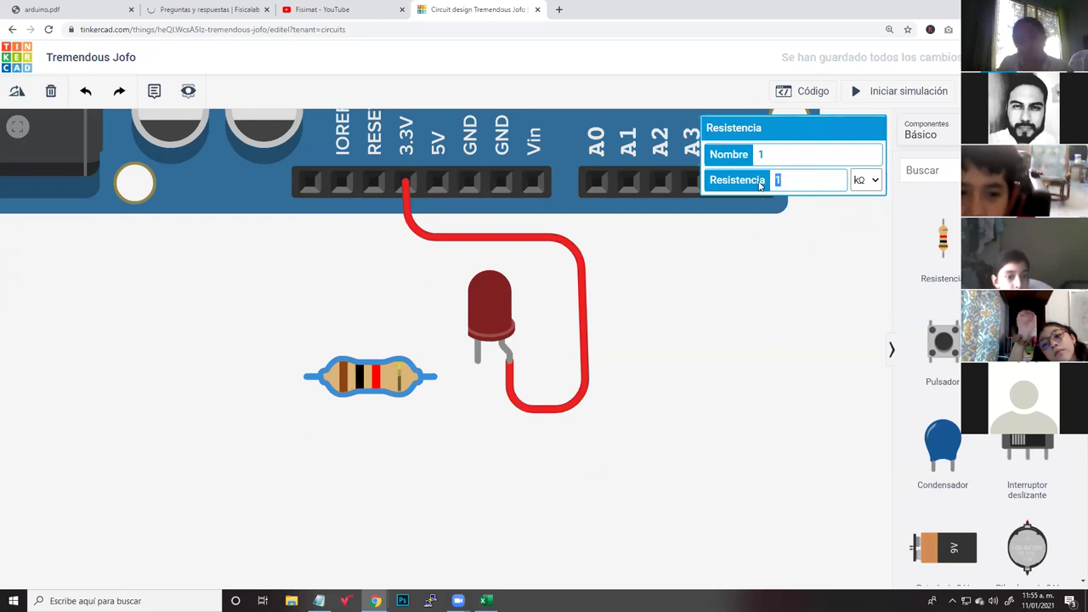
# - Set the resistor's resistance to 100 Ω
pyautogui.write('00')
pyautogui.click(866, 181)
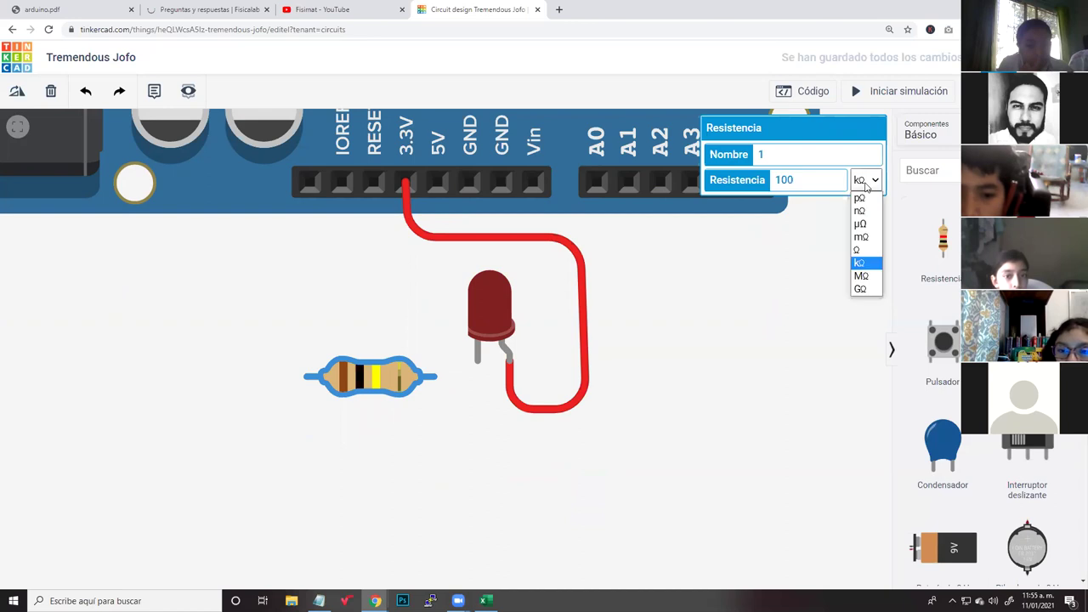
pyautogui.click(862, 252)
pyautogui.click(864, 181)
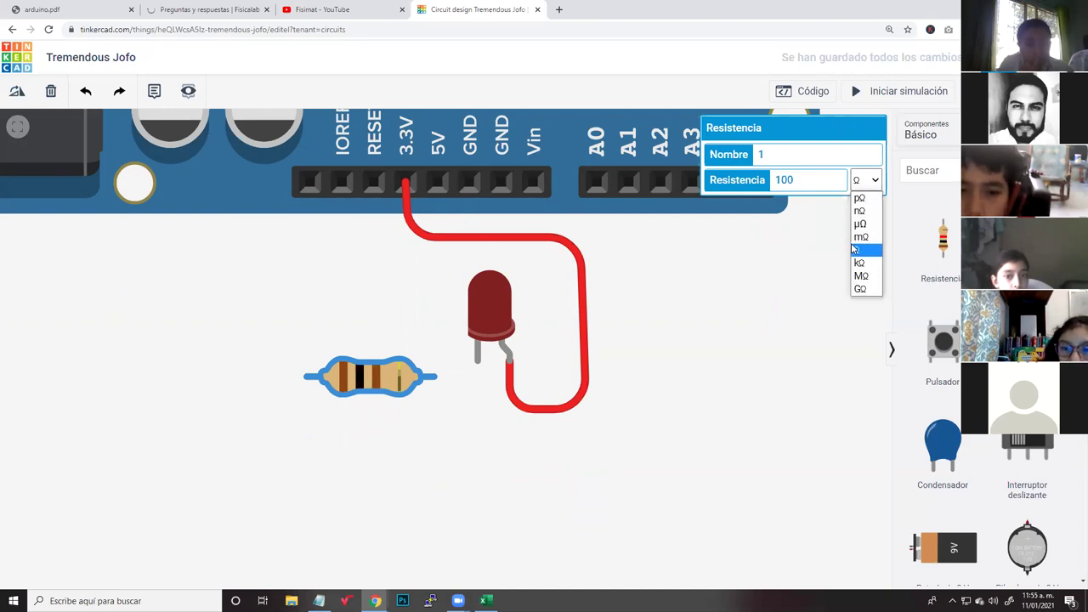
pyautogui.click(855, 249)
pyautogui.click(504, 433)
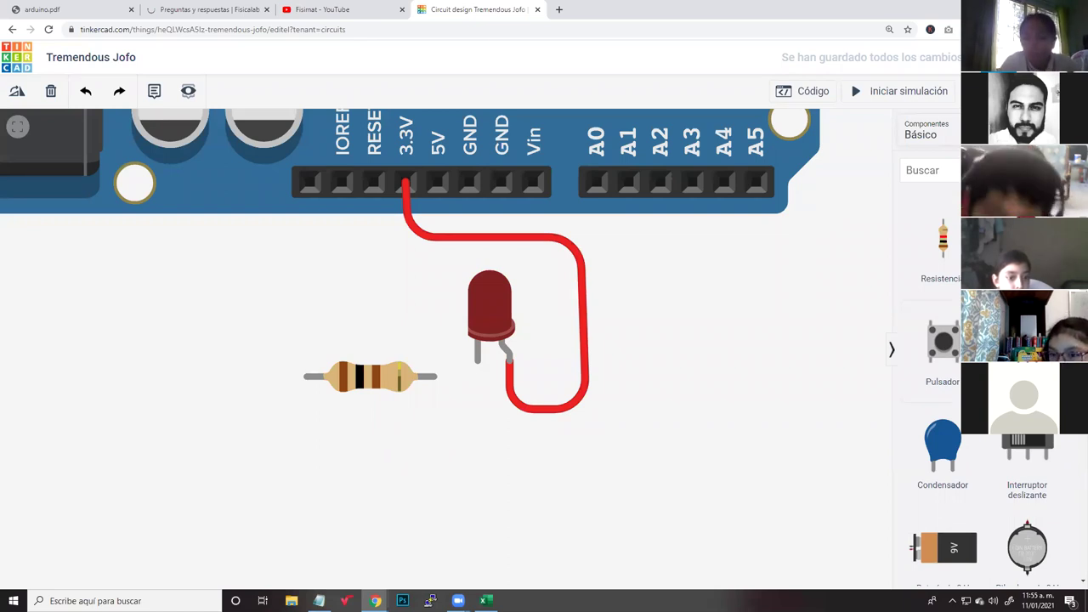
# - Show the full component set (Todos) and return to the basic set (Básico)
pyautogui.scroll(-3, 986, 383)
pyautogui.scroll(3, 986, 382)
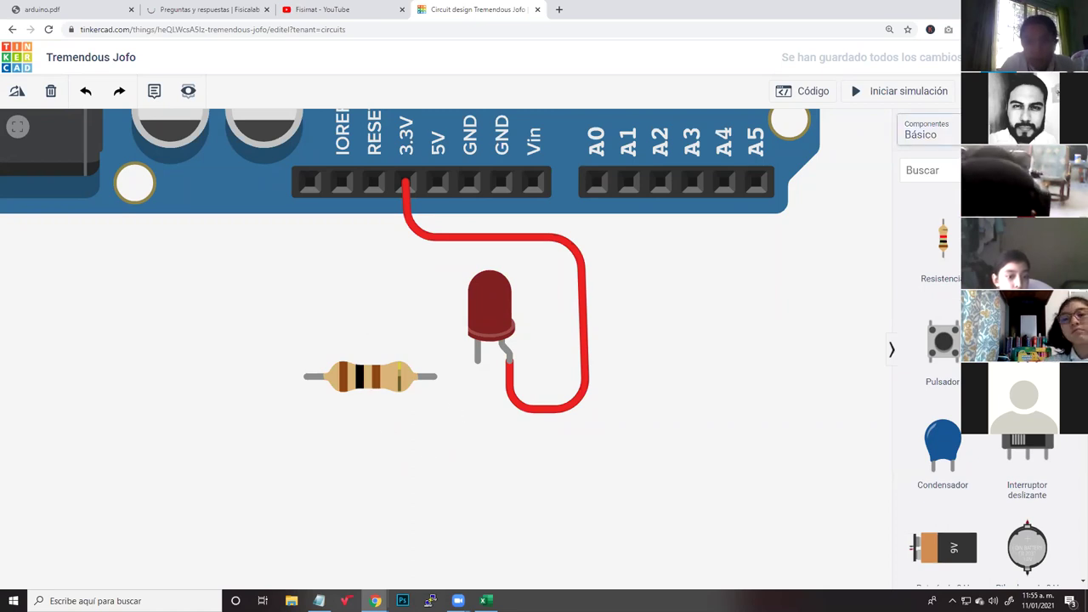
pyautogui.click(921, 132)
pyautogui.click(948, 194)
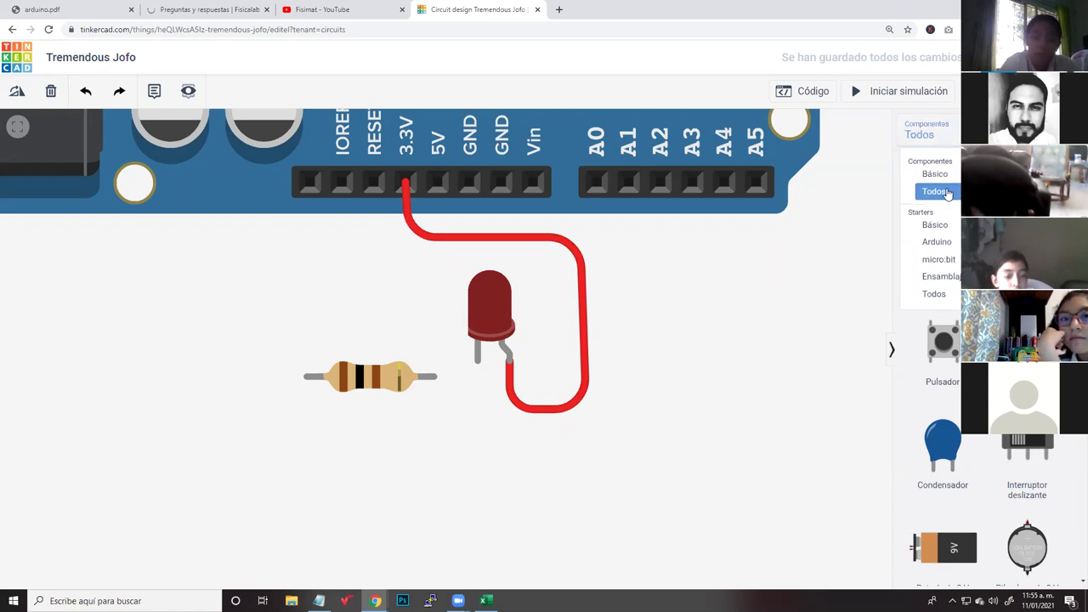
pyautogui.click(936, 134)
pyautogui.click(940, 170)
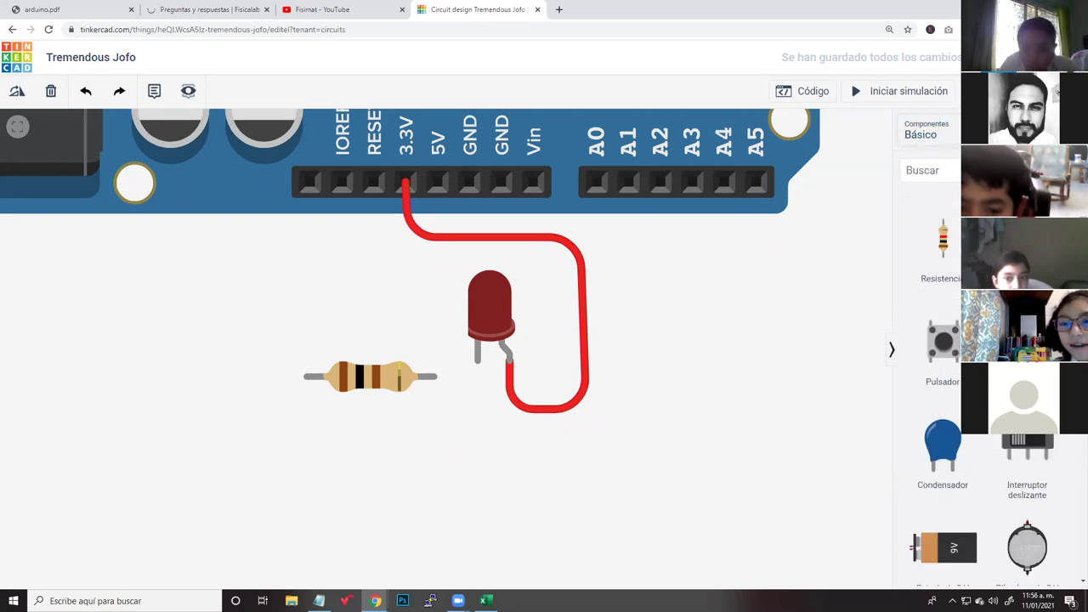
# - Wire the resistor's nearer terminal to the LED's cathode and set the wire's color to black (negro)
pyautogui.click(433, 376)
pyautogui.click(478, 366)
pyautogui.click(467, 434)
pyautogui.click(457, 369)
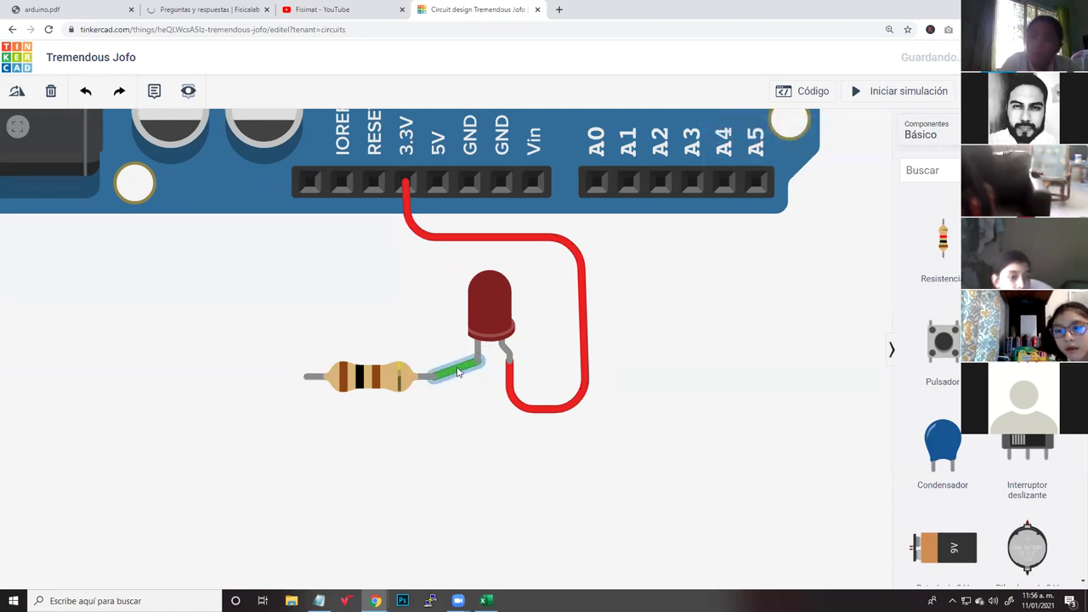
pyautogui.click(769, 153)
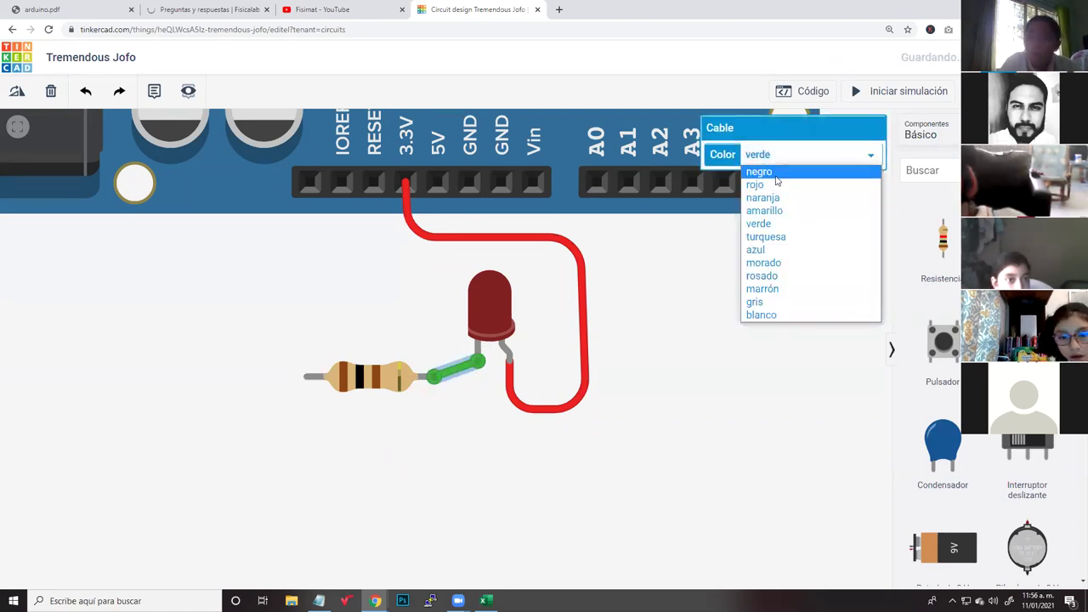
pyautogui.click(760, 171)
pyautogui.click(400, 496)
# - Route a wire from the resistor's free end around the LED to the Arduino's GND pin beside 5V, colored black (negro)
pyautogui.click(304, 375)
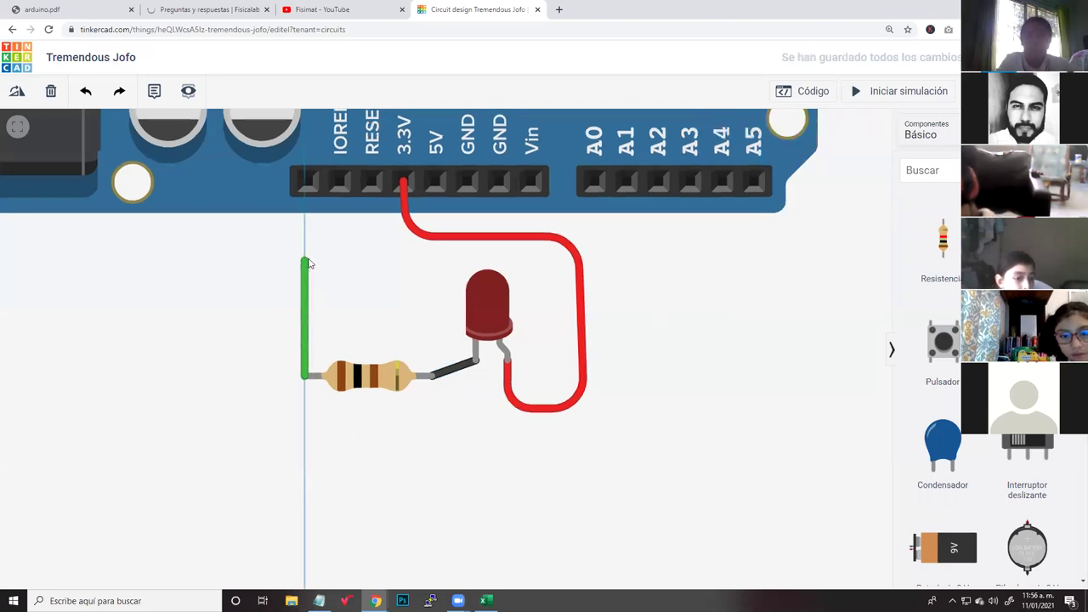
pyautogui.click(303, 254)
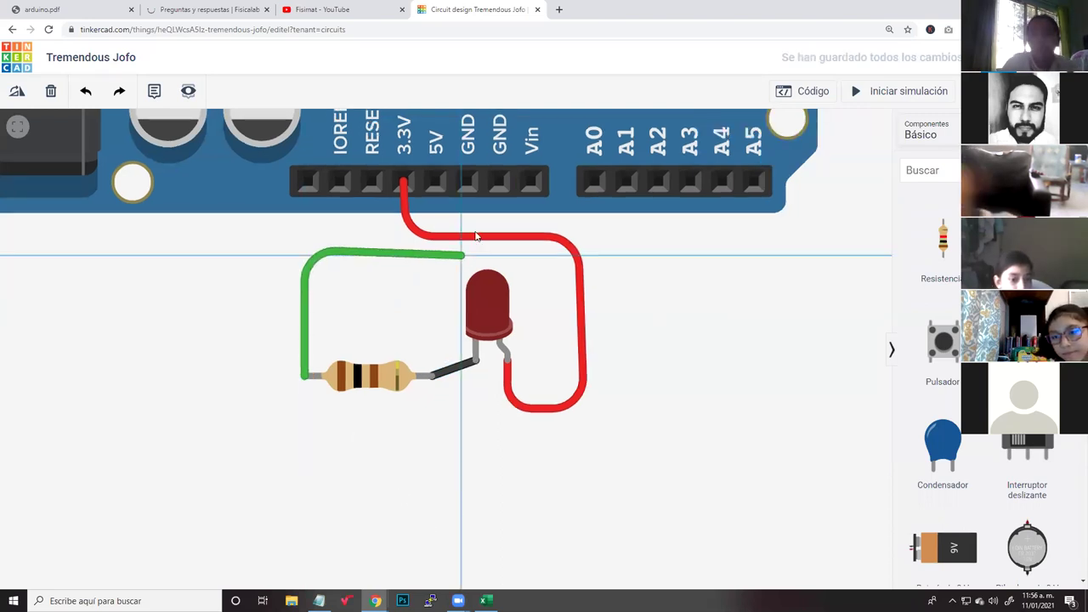
pyautogui.click(780, 156)
pyautogui.click(826, 173)
pyautogui.click(734, 338)
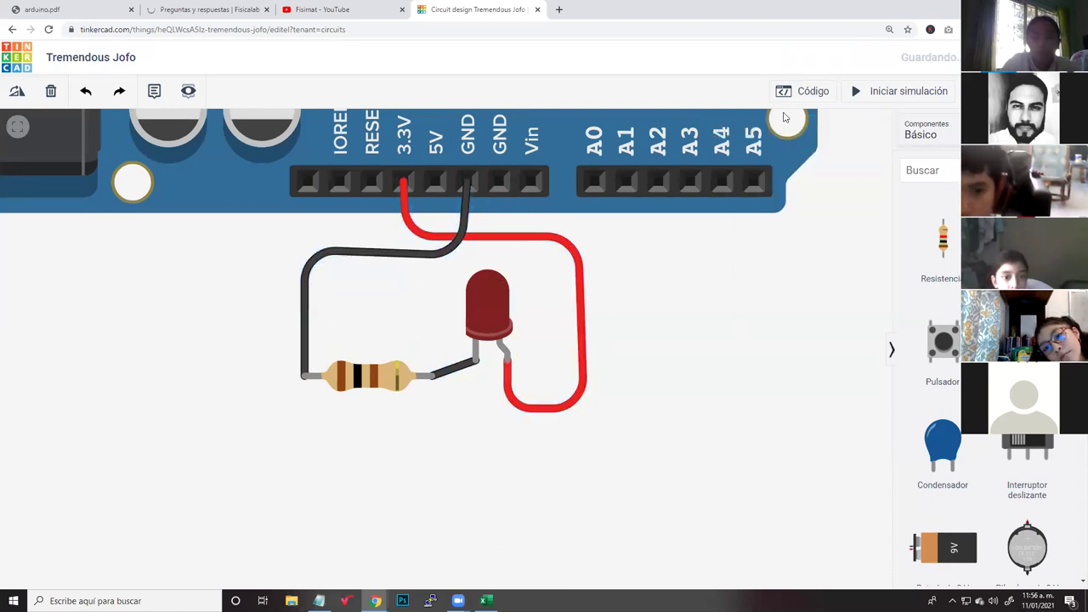
# - Run the circuit simulation to check the LED with the resistor connected, and stop it
pyautogui.click(851, 94)
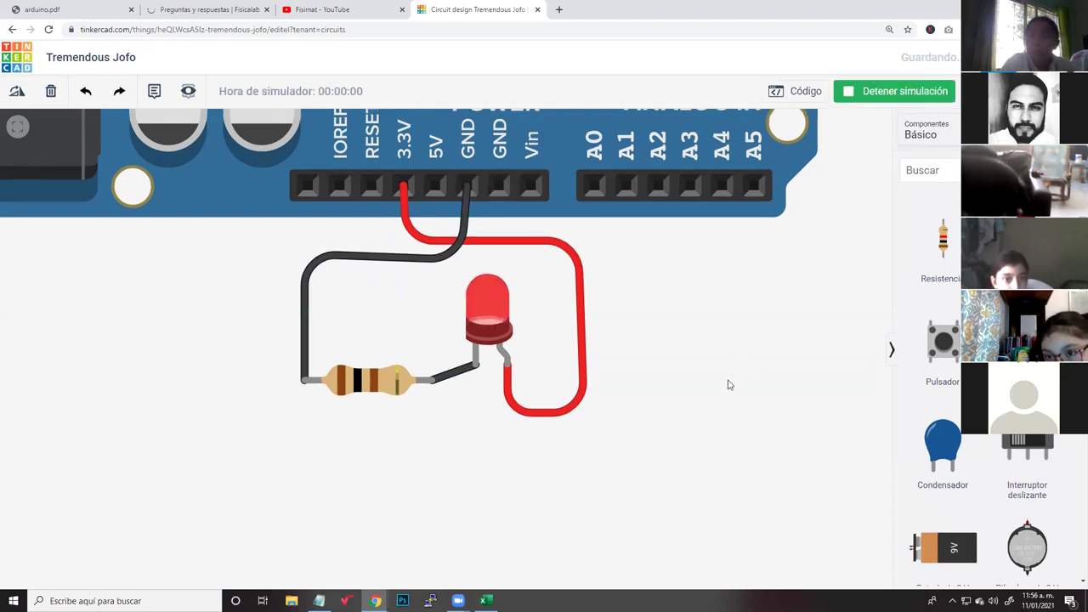
pyautogui.scroll(-2, 726, 384)
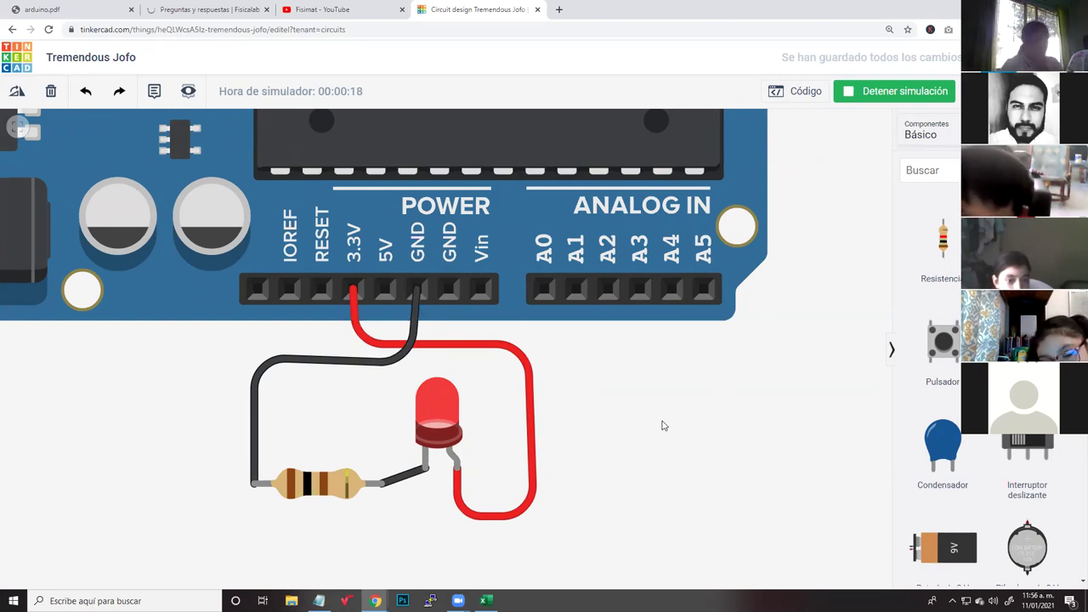
pyautogui.scroll(-1, 664, 425)
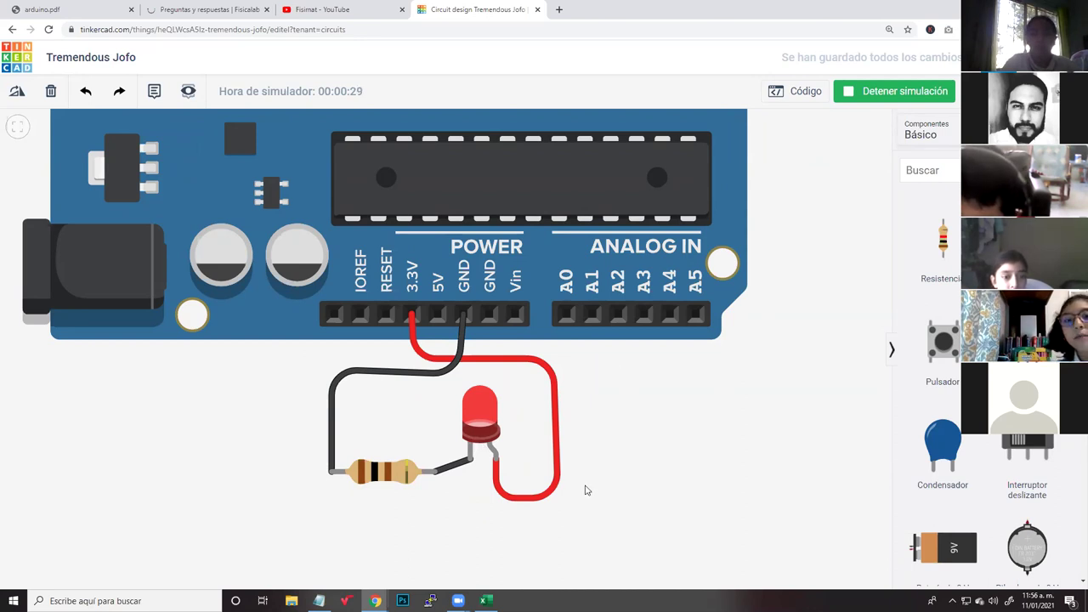
pyautogui.click(853, 99)
# - Inspect the resistor's resistance value and the available units, keeping Ω selected
pyautogui.click(385, 482)
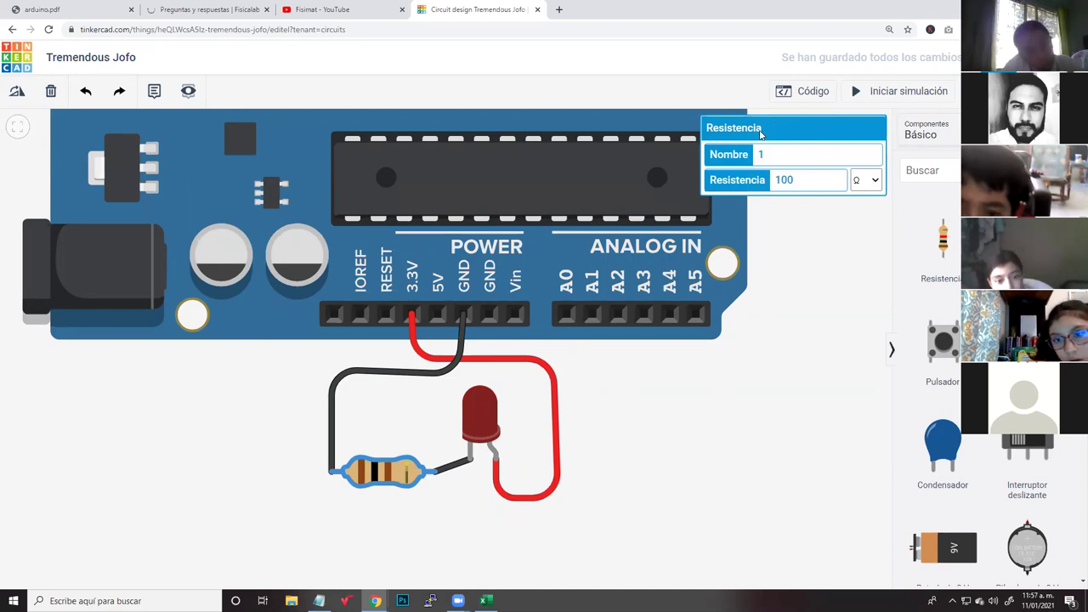
pyautogui.moveTo(798, 181); pyautogui.dragTo(769, 189)
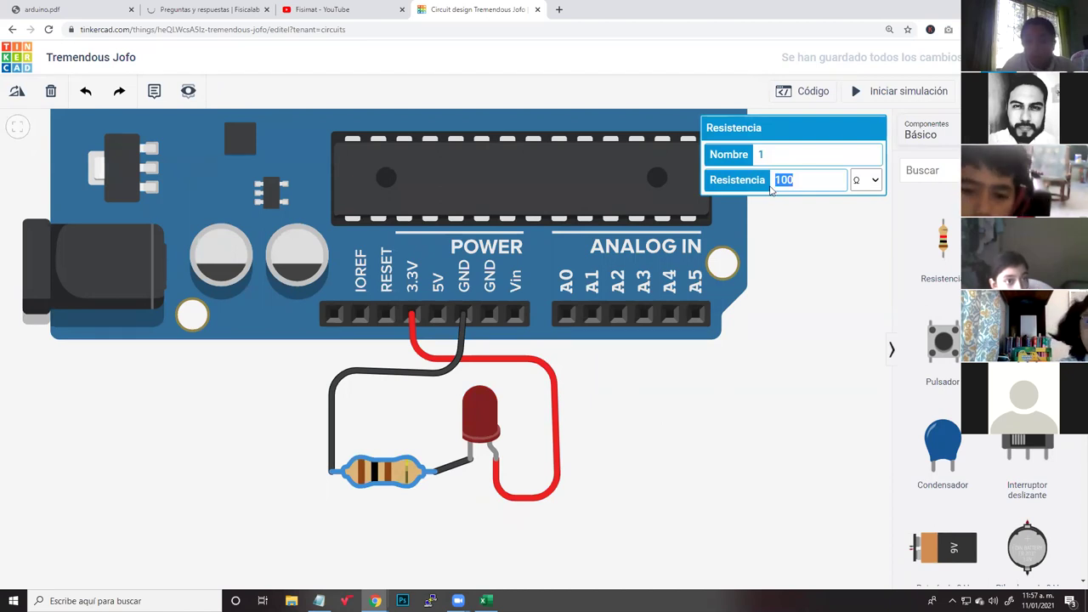
pyautogui.click(864, 181)
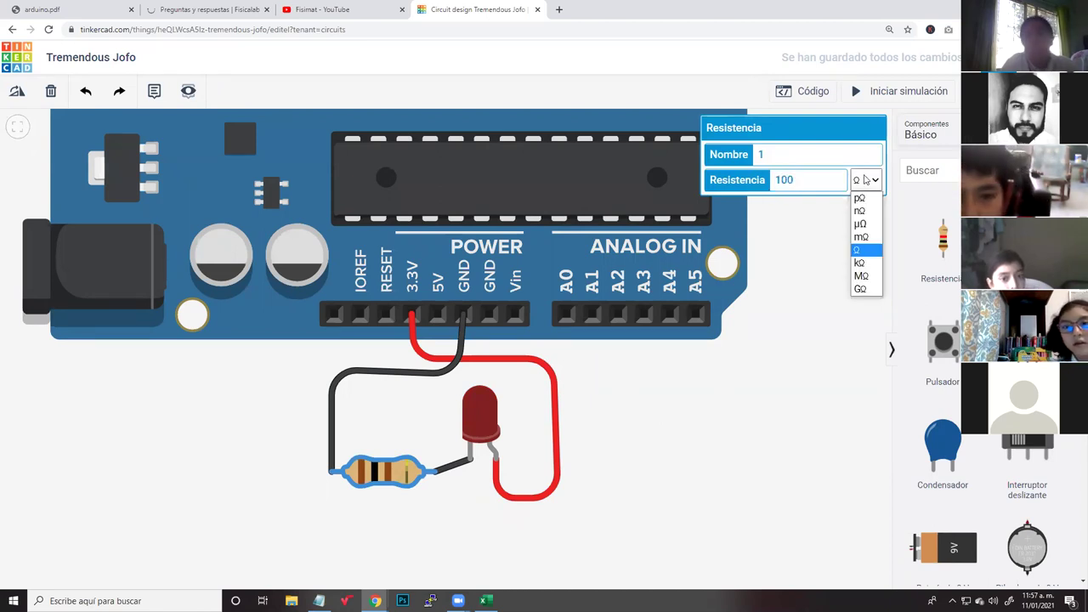
pyautogui.click(873, 253)
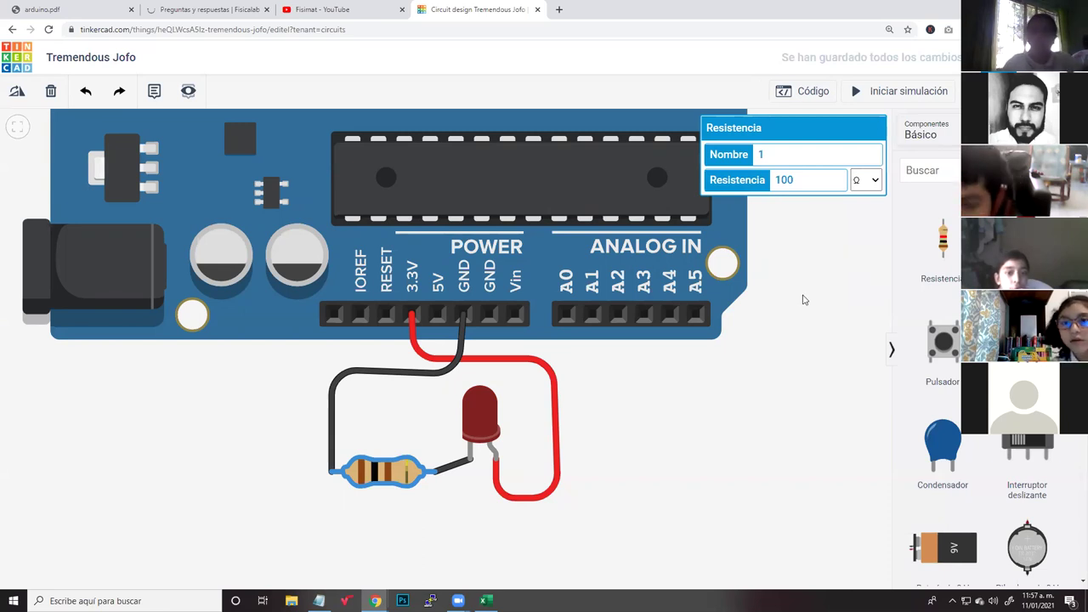
# - Open PowerPoint, create a blank presentation, and delete the title and subtitle placeholders from its slide
pyautogui.press('super')
pyautogui.write('power')
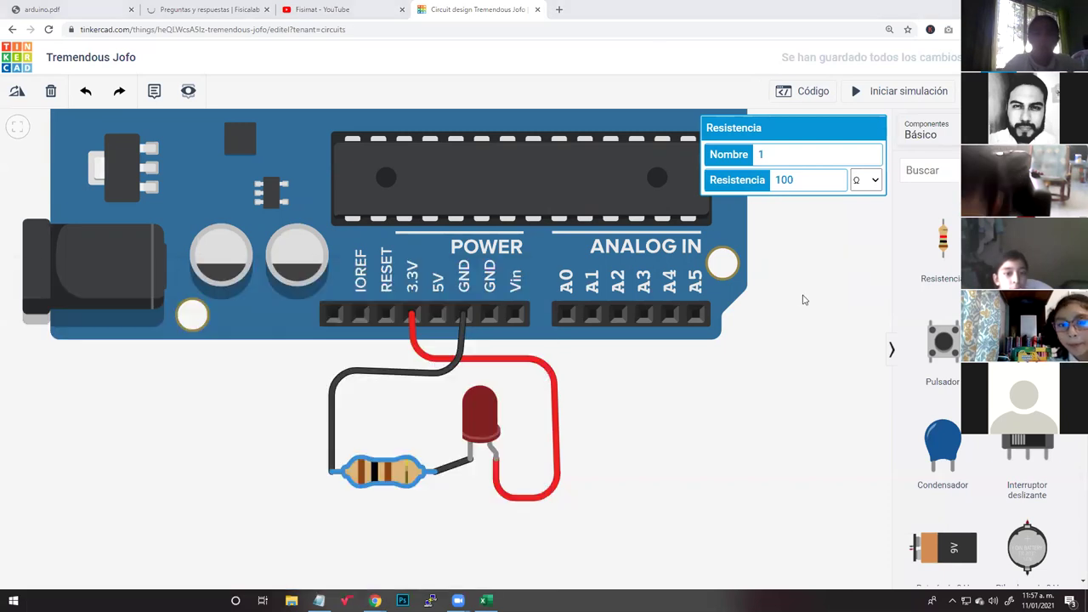
pyautogui.press('Return')
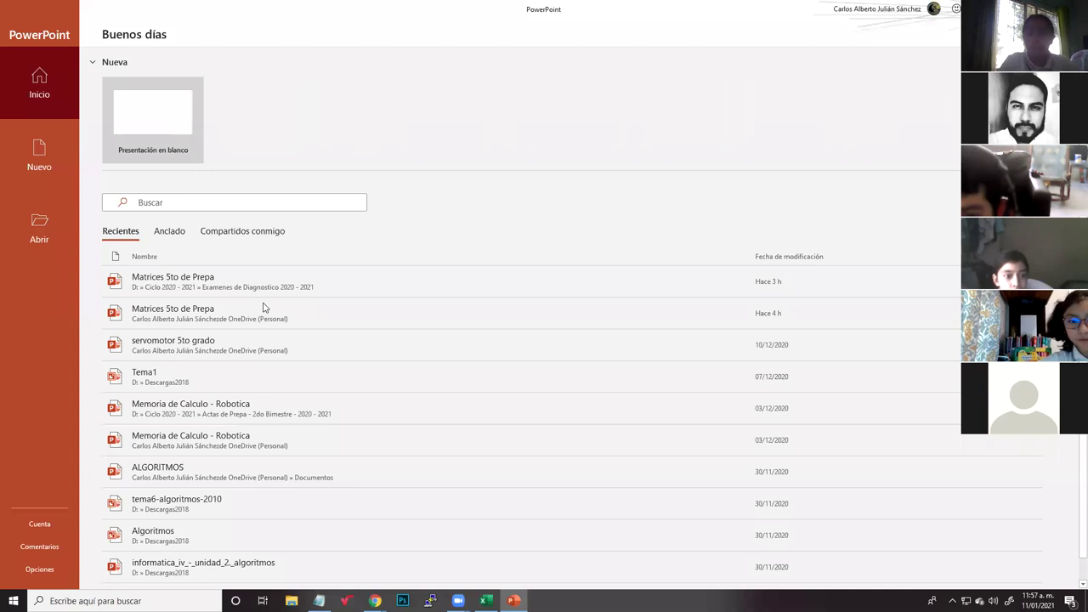
pyautogui.click(164, 119)
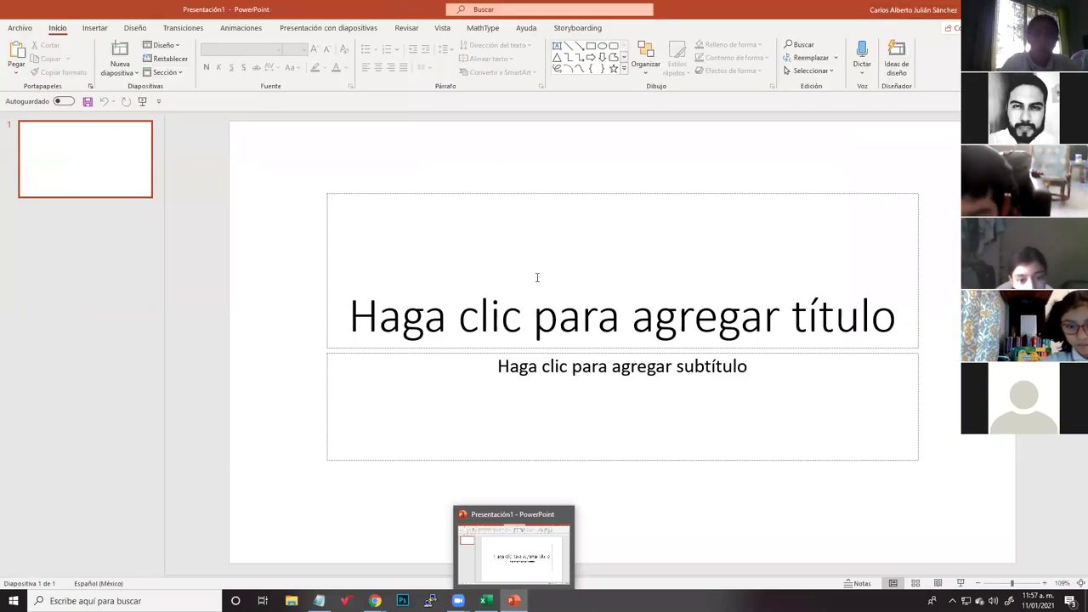
pyautogui.moveTo(297, 161); pyautogui.dragTo(934, 485)
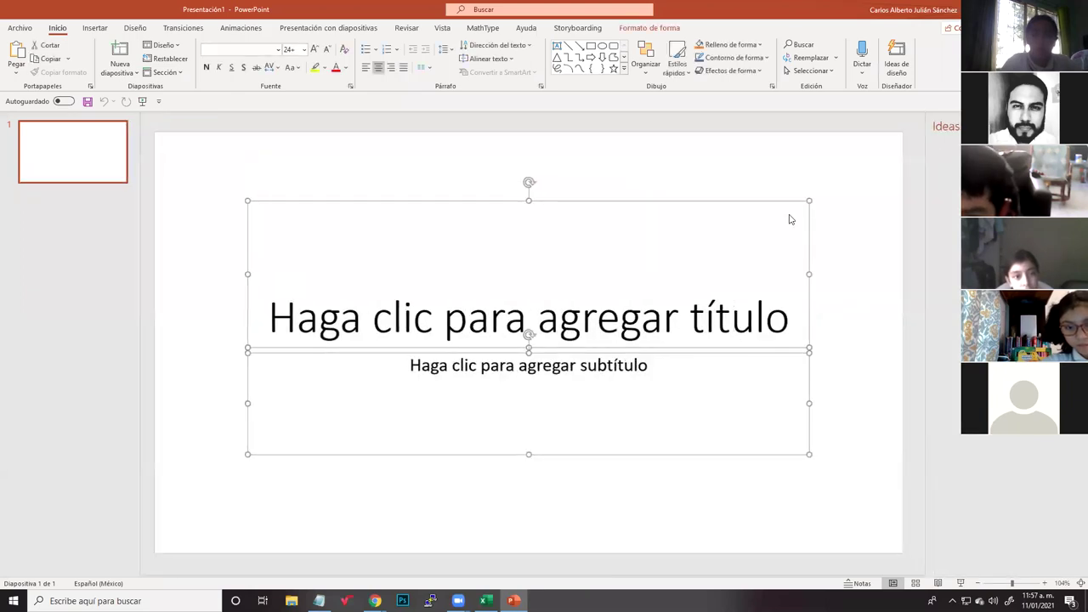
pyautogui.press('Delete')
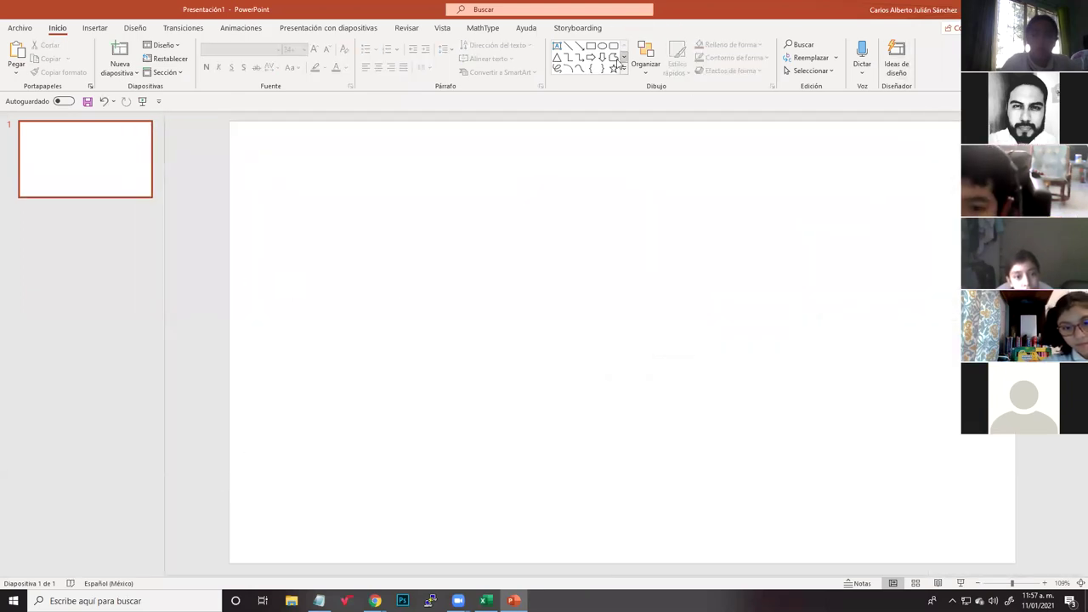
pyautogui.click(106, 29)
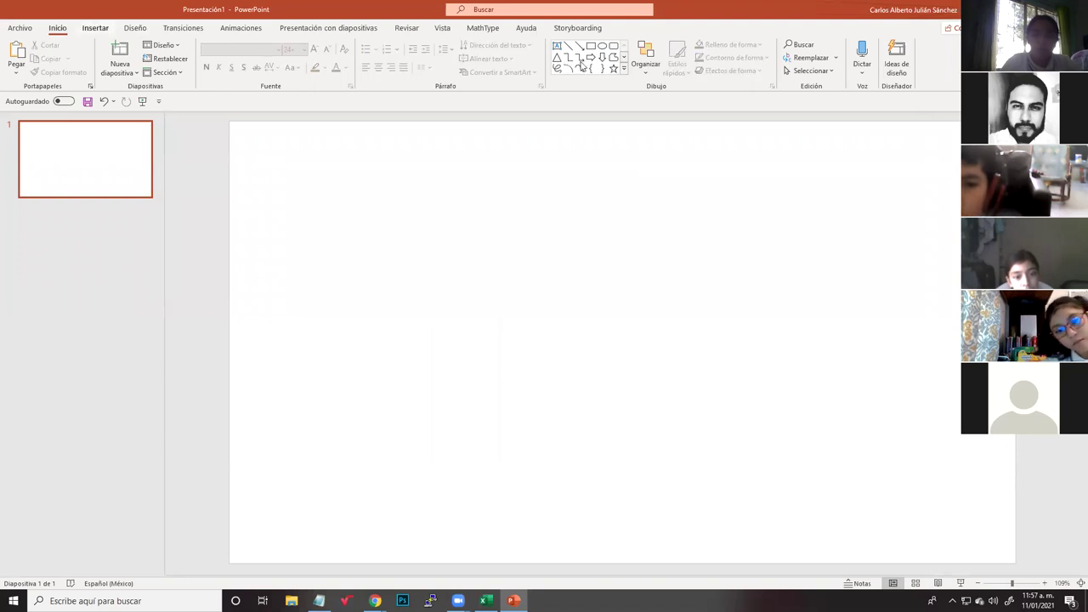
pyautogui.click(768, 77)
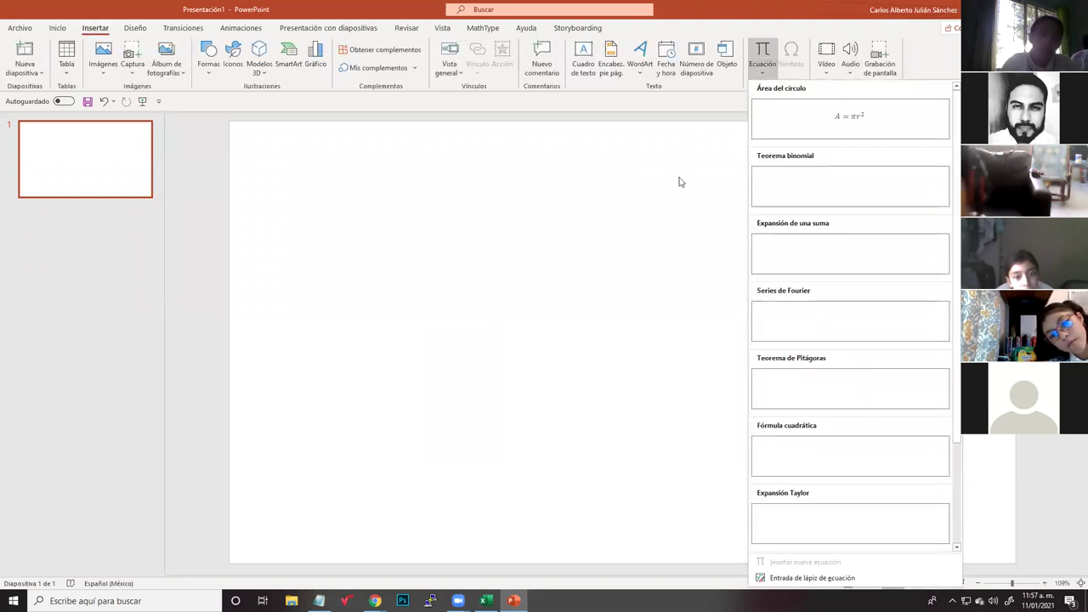
pyautogui.click(804, 66)
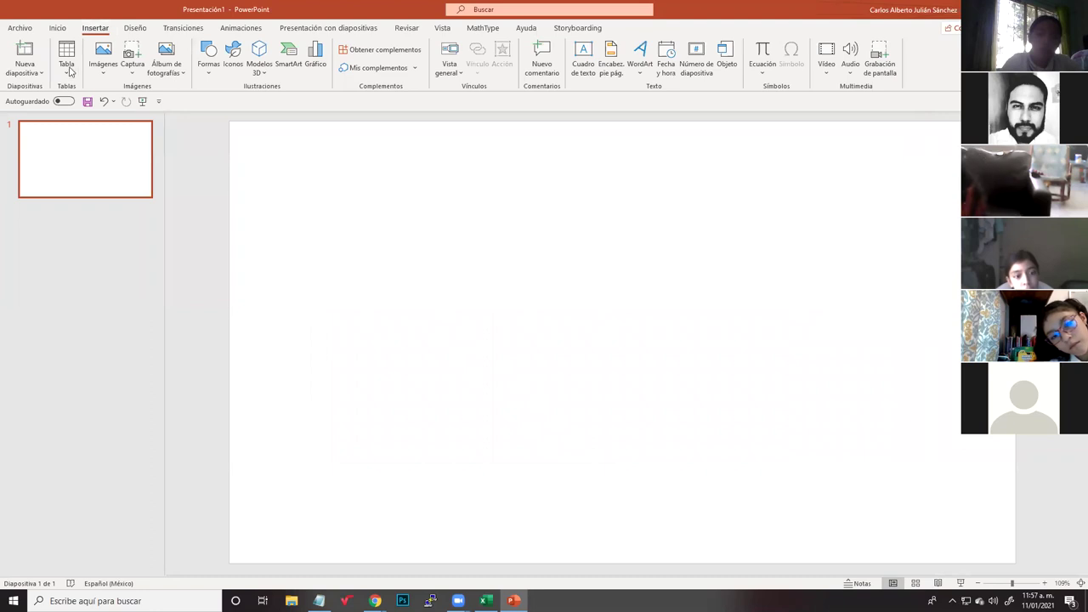
# - Add a text box to the slide and insert the Ohm Sign symbol (Ω) into it
pyautogui.click(57, 28)
pyautogui.click(557, 45)
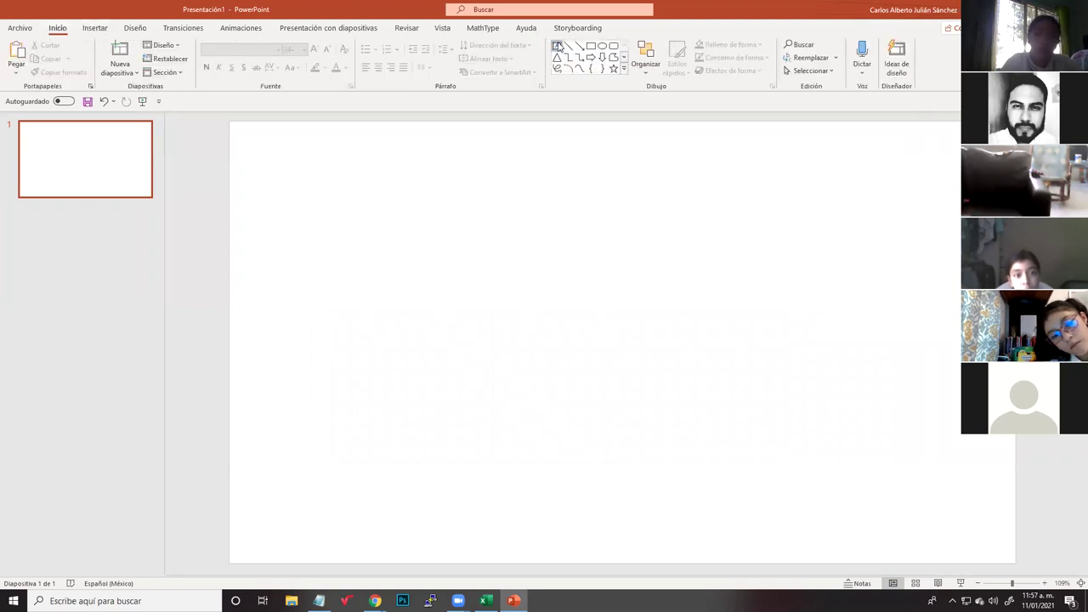
pyautogui.click(361, 255)
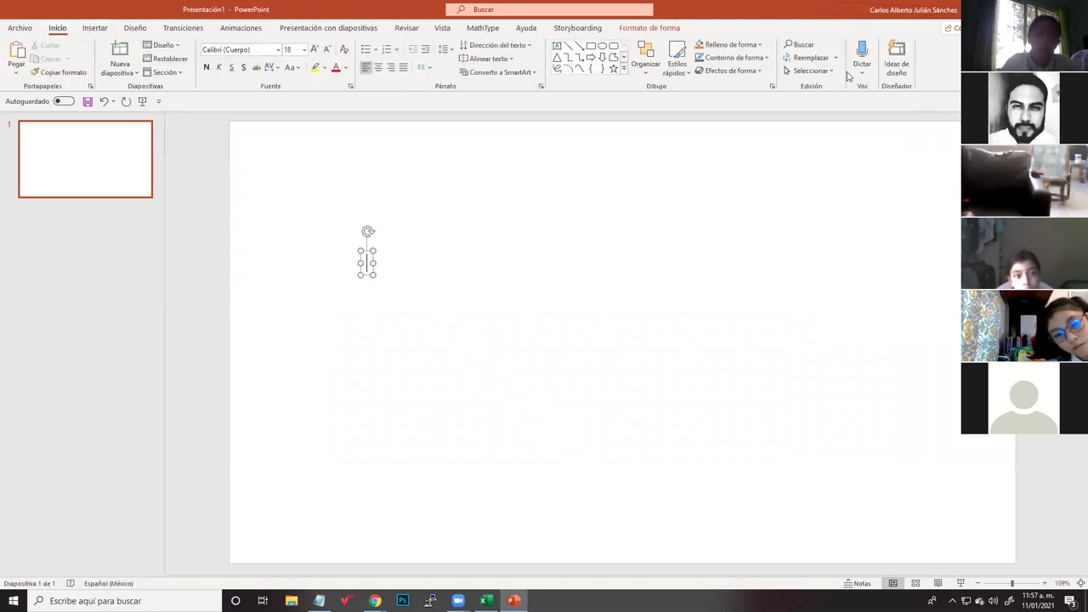
pyautogui.click(94, 28)
pyautogui.click(792, 60)
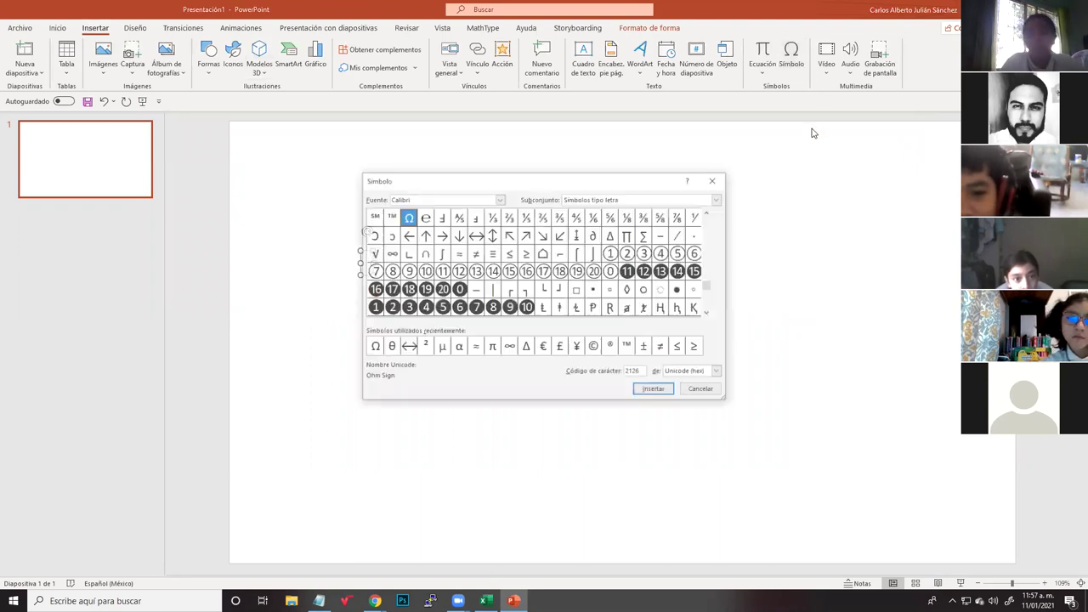
pyautogui.click(655, 390)
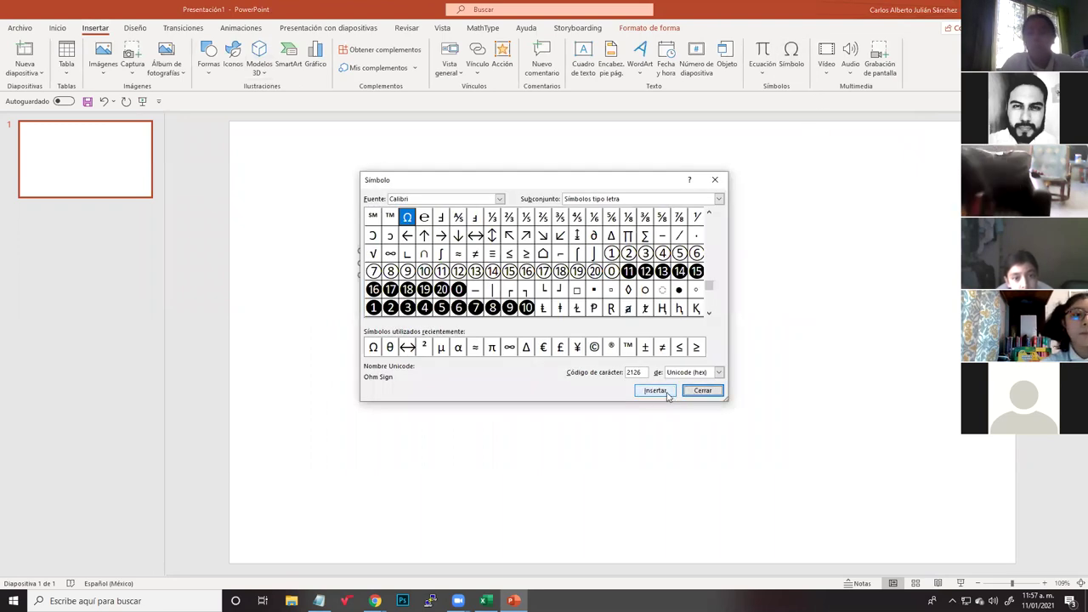
pyautogui.press('Escape')
# - Widen the text box and enlarge the Ω symbol's font beyond 96 pt
pyautogui.moveTo(385, 277); pyautogui.dragTo(730, 398)
pyautogui.moveTo(377, 264); pyautogui.dragTo(360, 262)
pyautogui.doubleClick(362, 263)
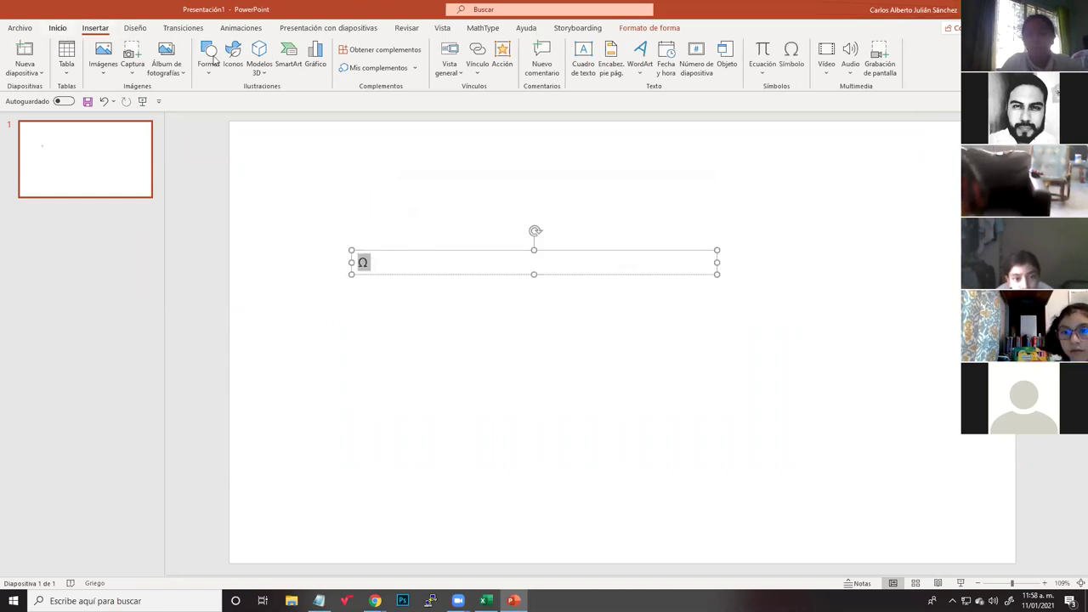
pyautogui.click(315, 49)
pyautogui.click(316, 49)
pyautogui.click(316, 49)
pyautogui.click(315, 49)
pyautogui.click(316, 49)
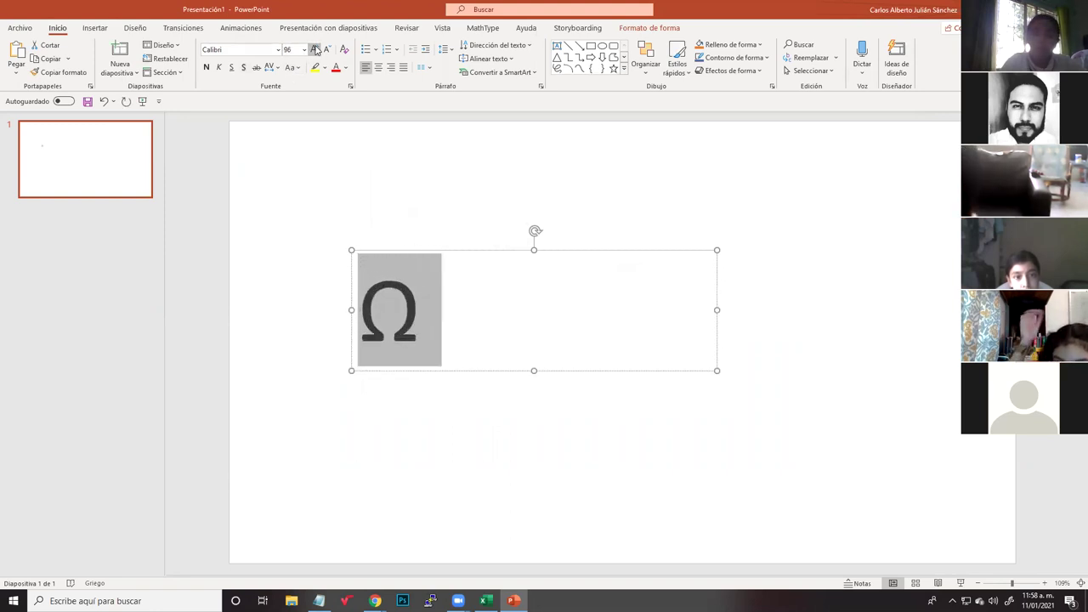
pyautogui.click(315, 49)
pyautogui.click(315, 49)
pyautogui.click(315, 49)
# - Move the Ω text box to the upper middle of the slide
pyautogui.click(458, 202)
pyautogui.moveTo(457, 201); pyautogui.dragTo(682, 120)
pyautogui.click(685, 457)
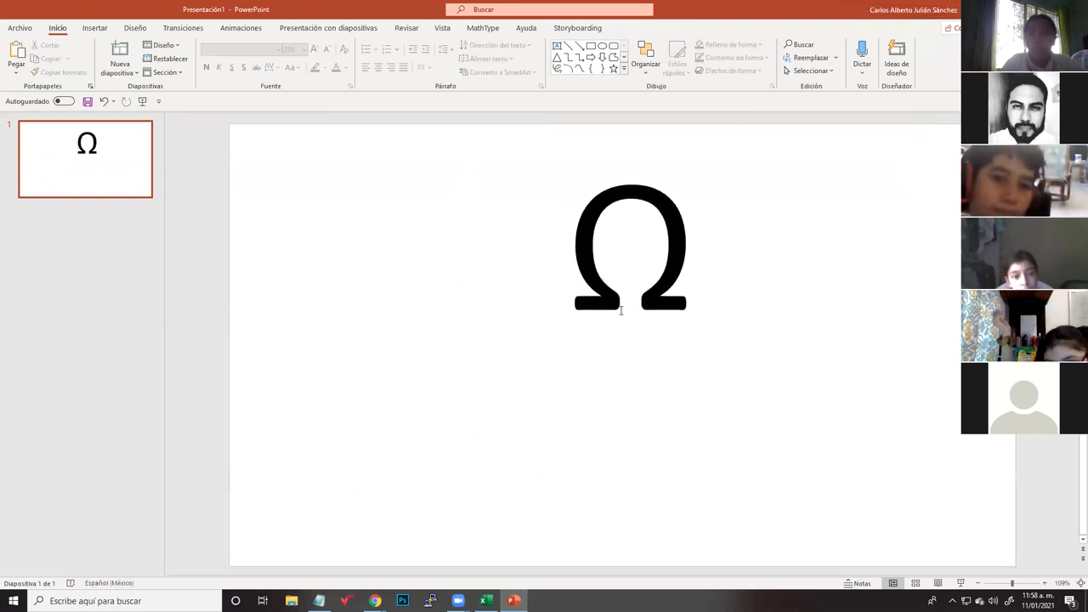
# - Add a text box reading "OMEGA" in the lower part of the slide
pyautogui.click(557, 45)
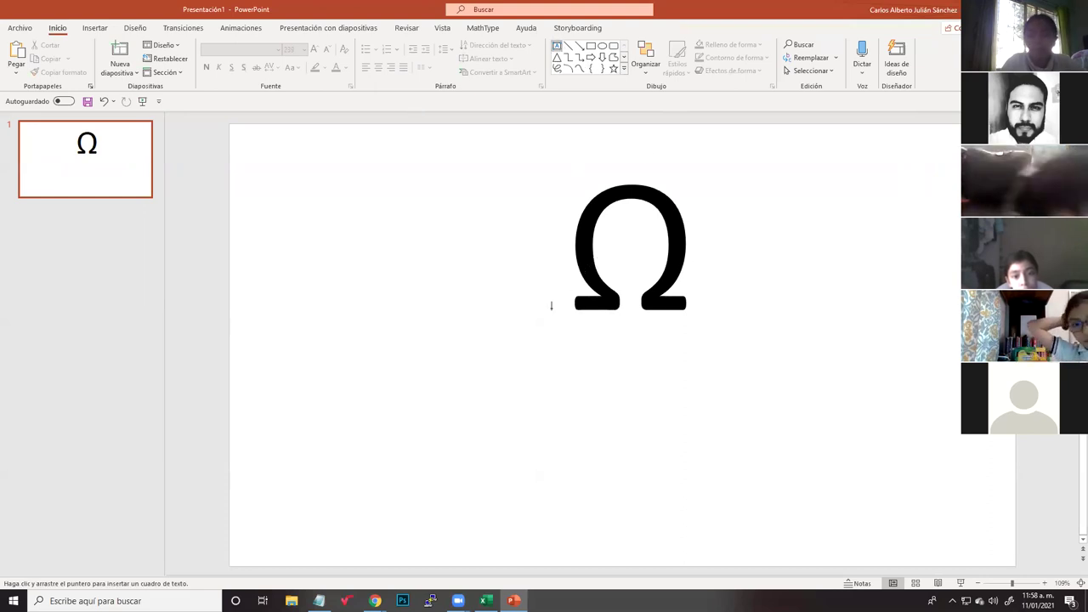
pyautogui.click(306, 387)
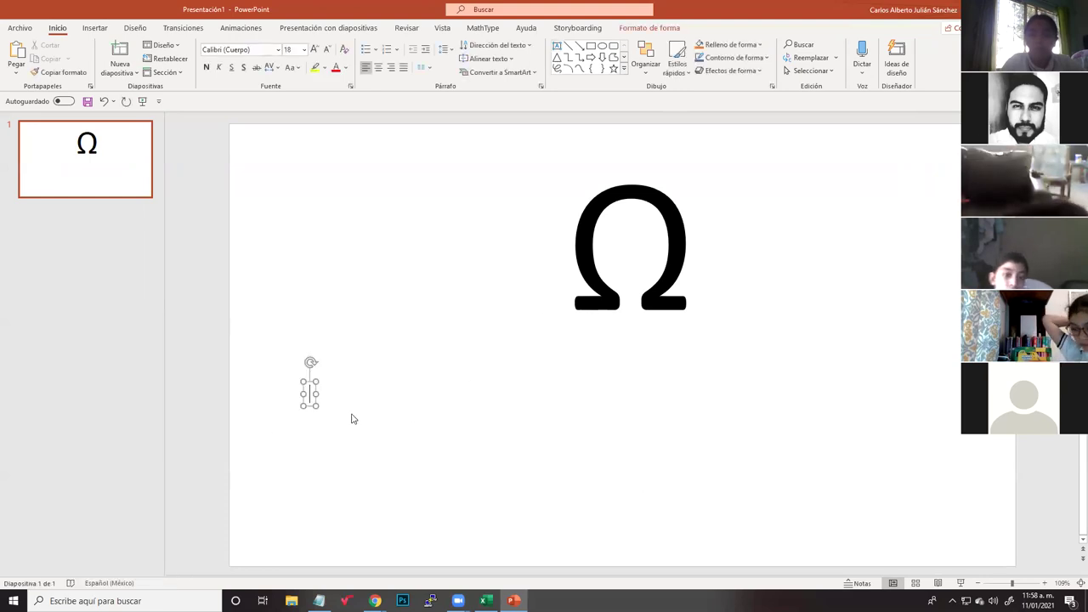
pyautogui.write('O')
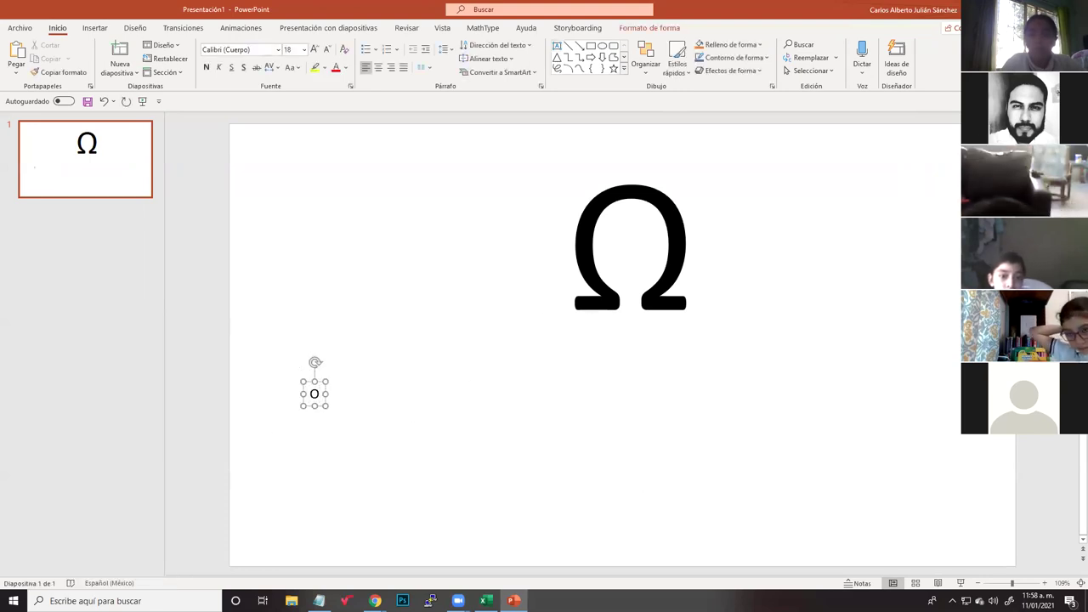
pyautogui.write('MEGA')
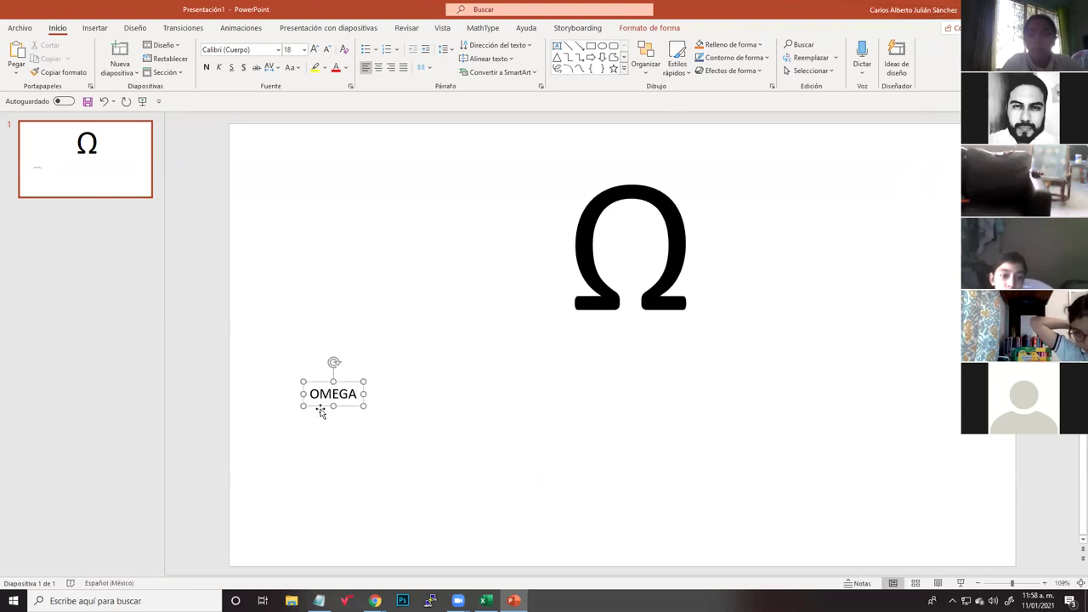
# - Move the OMEGA label directly below the Ω symbol and make it bold
pyautogui.click(359, 389)
pyautogui.moveTo(356, 394); pyautogui.dragTo(650, 334)
pyautogui.hotkey('ctrl', 'n')
pyautogui.click(408, 386)
pyautogui.click(657, 425)
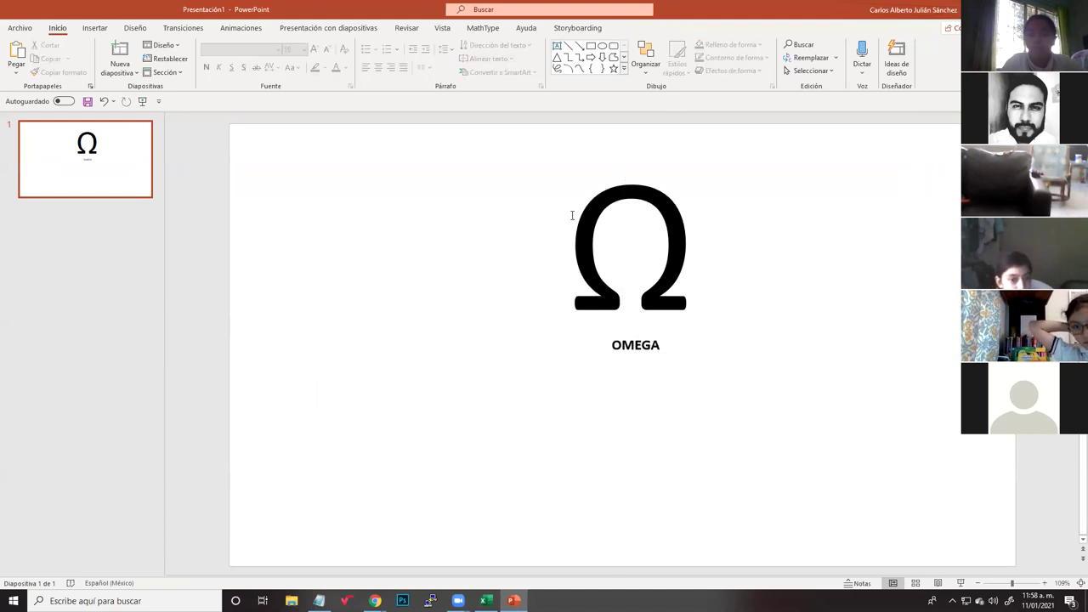
# - Add a text box below the label reading "SIMBOLIZAR EL VALOR DE LA RESISTENCIA : OHM"
pyautogui.click(556, 46)
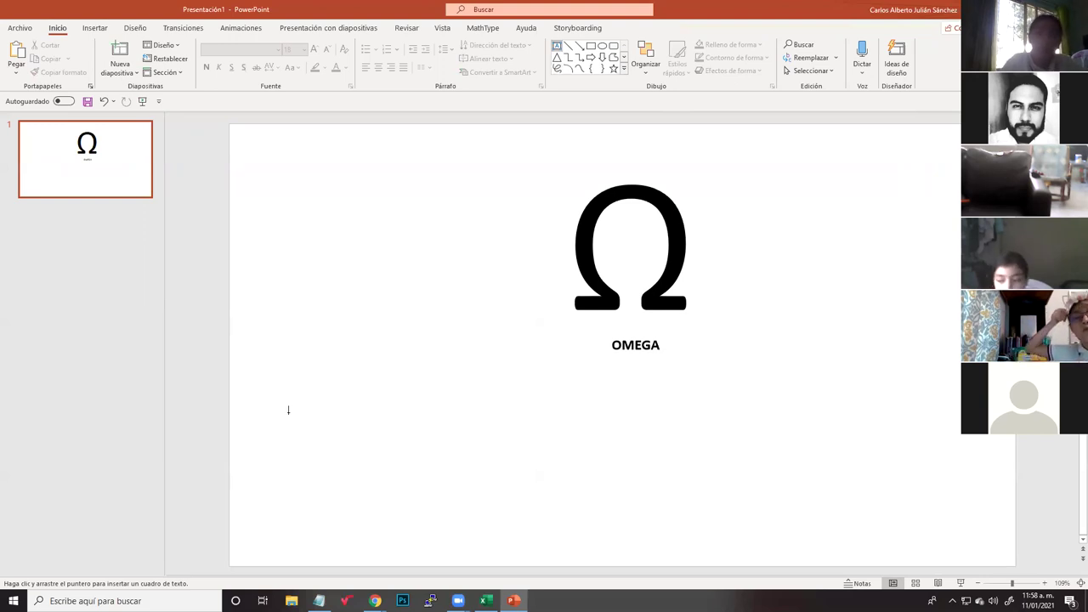
pyautogui.click(289, 410)
pyautogui.write('simb')
pyautogui.press('BackSpace')
pyautogui.press('BackSpace')
pyautogui.press('BackSpace')
pyautogui.press('BackSpace')
pyautogui.write('SIMBOLIZAR EL VALOR DE LA RESISTENCIA : ')
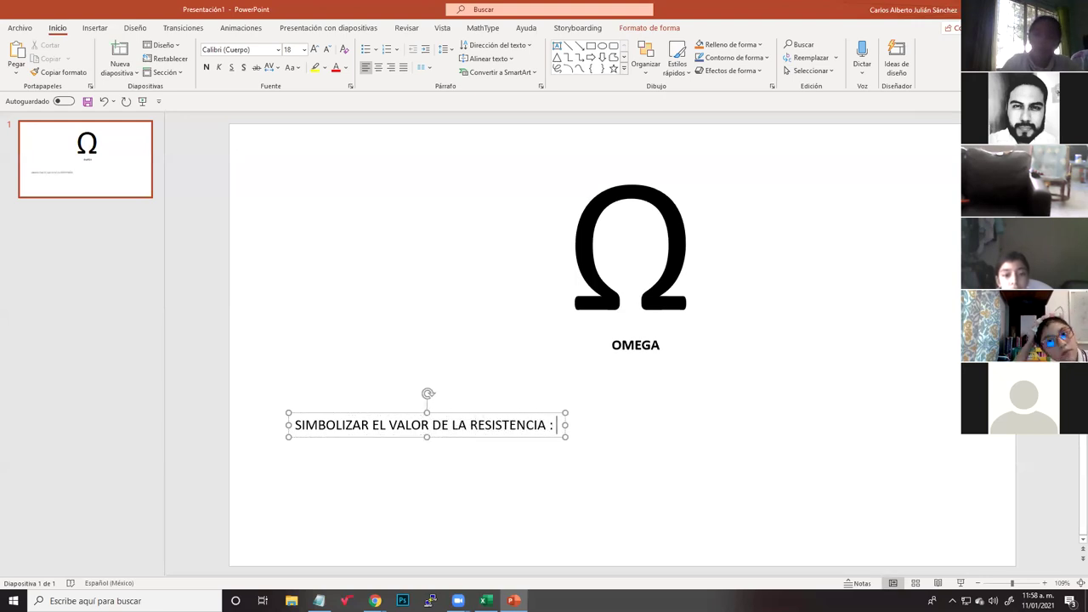
pyautogui.write('OHM')
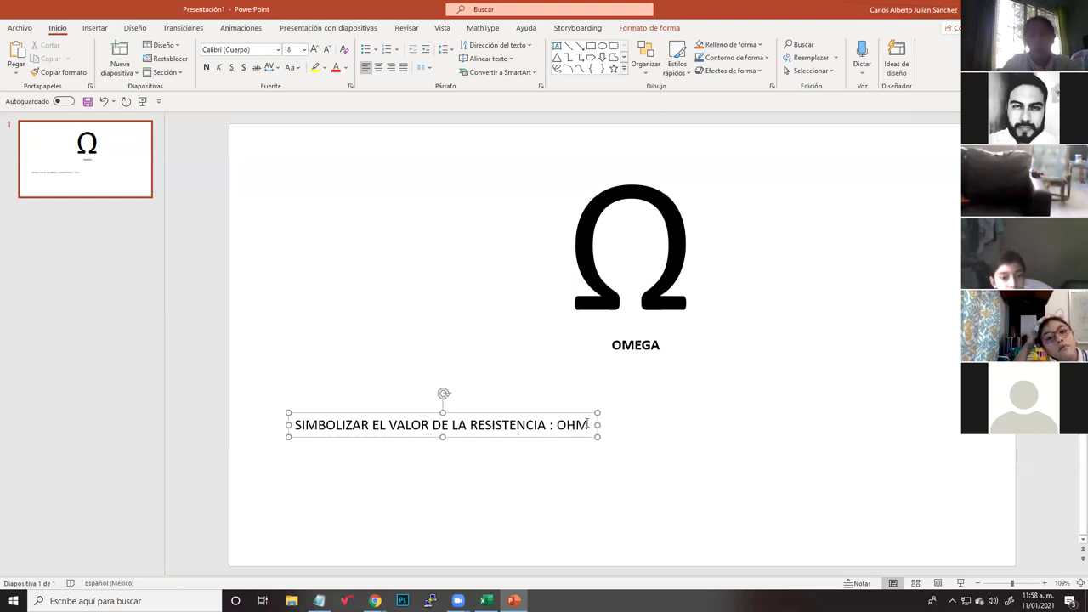
# - Make the whole "SIMBOLIZAR EL VALOR DE LA RESISTENCIA : OHM" line bold and enlarge its font to 36 pt
pyautogui.moveTo(589, 425); pyautogui.dragTo(558, 423)
pyautogui.click(206, 67)
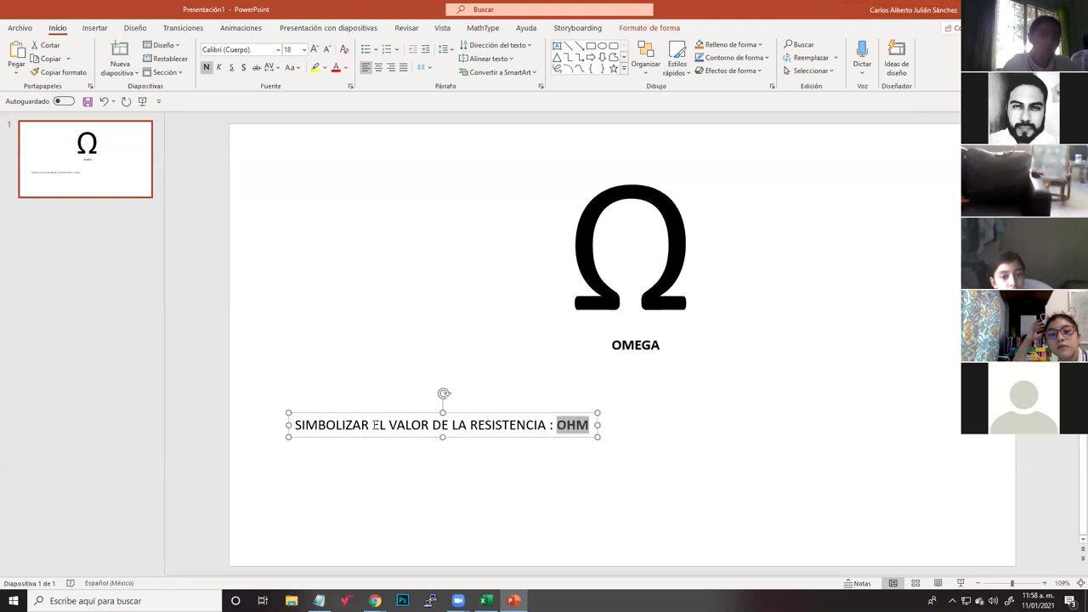
pyautogui.moveTo(296, 422); pyautogui.dragTo(592, 425)
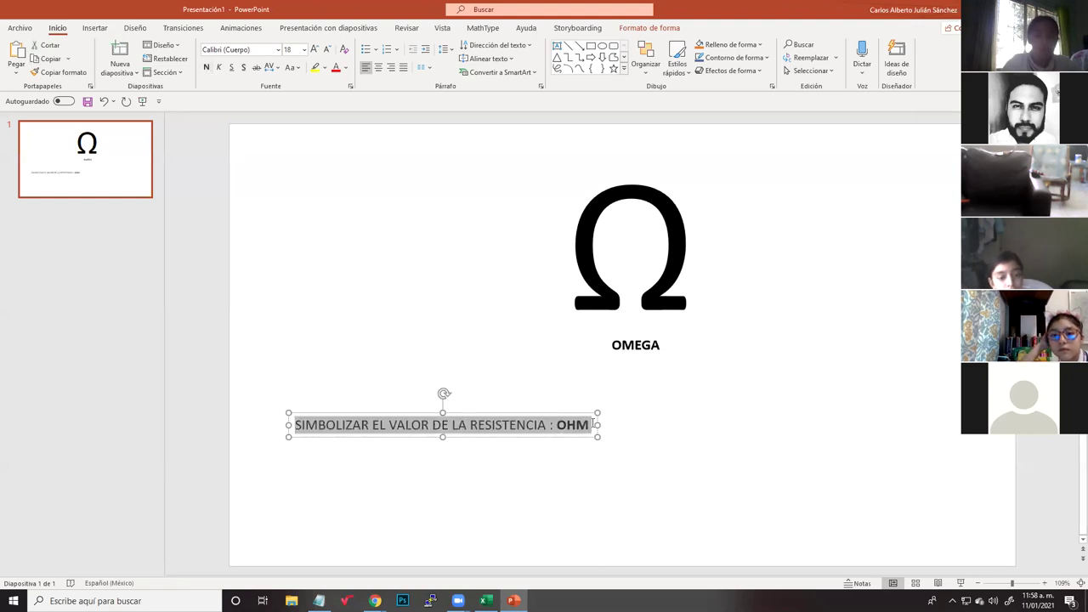
pyautogui.click(207, 66)
pyautogui.click(315, 50)
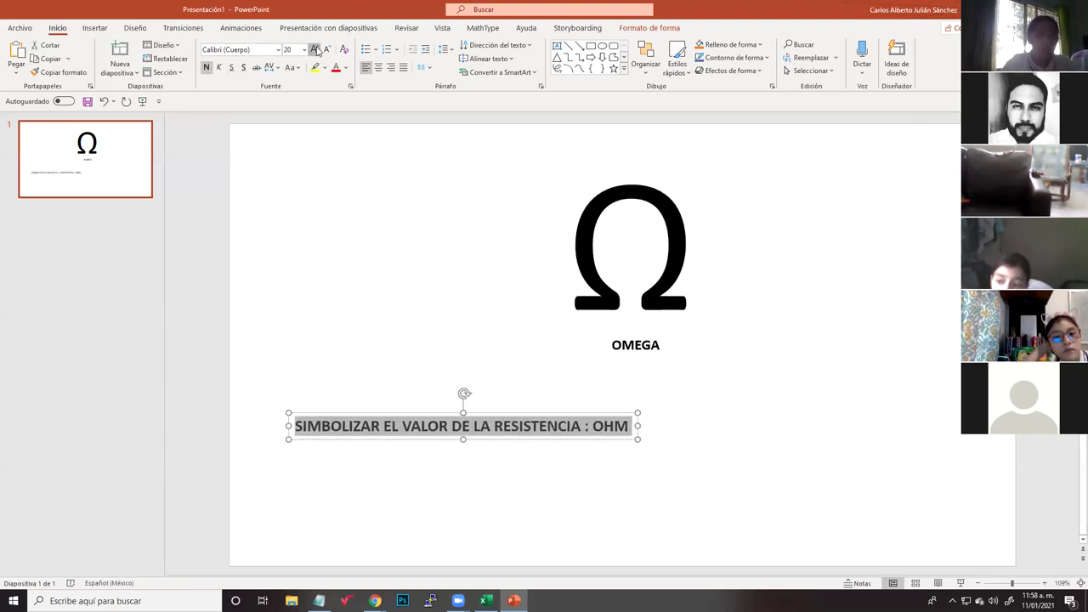
pyautogui.click(315, 49)
pyautogui.click(314, 50)
pyautogui.click(314, 49)
pyautogui.click(315, 49)
# - Move the enlarged resistance sentence so it sits centred below the OMEGA label, and deselect it
pyautogui.click(701, 507)
pyautogui.click(719, 433)
pyautogui.moveTo(741, 454); pyautogui.dragTo(774, 459)
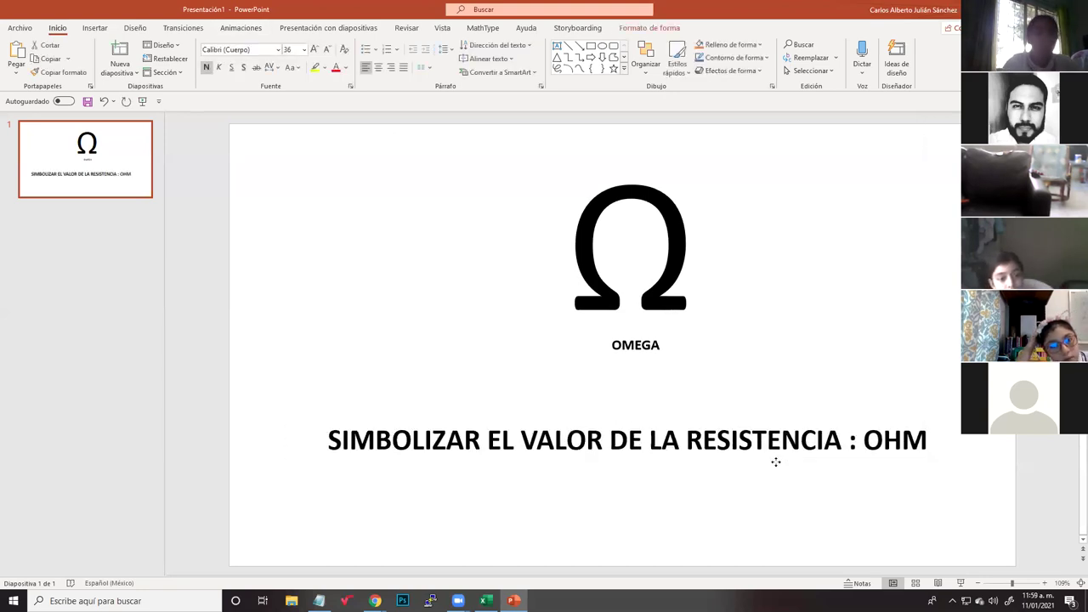
pyautogui.click(719, 395)
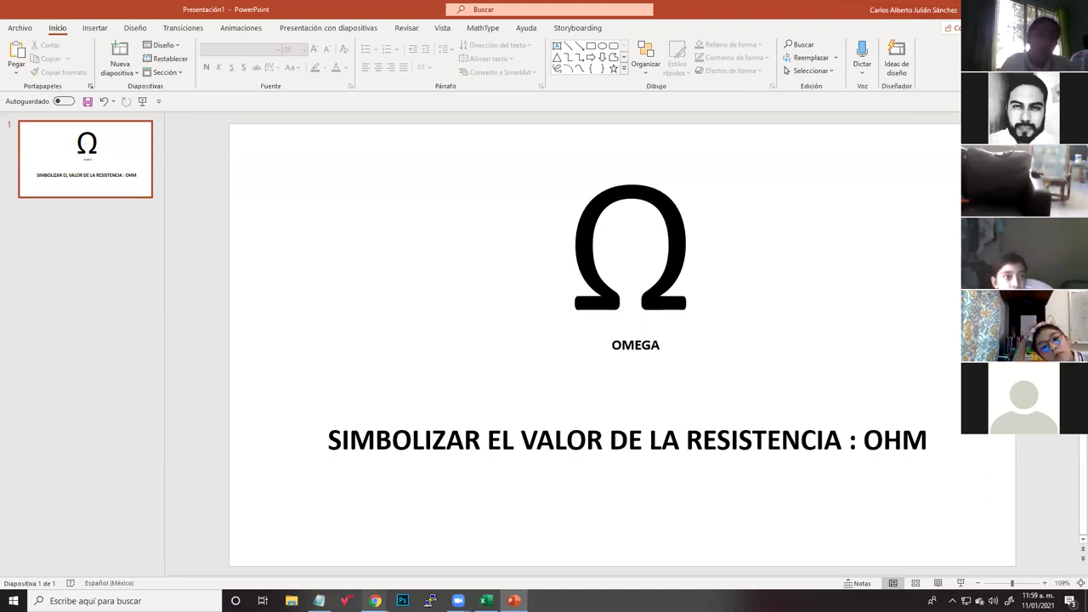
# - Switch to the Tinkercad circuit in Chrome and examine the resistor's resistance value and its list of available units
pyautogui.moveTo(375, 601)
pyautogui.click(327, 579)
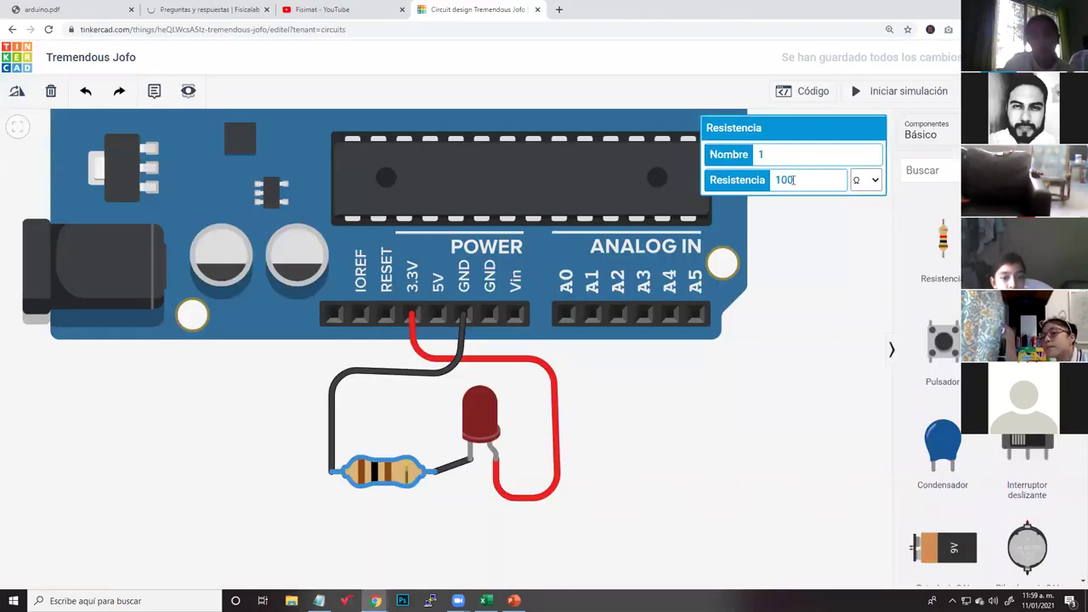
pyautogui.click(871, 177)
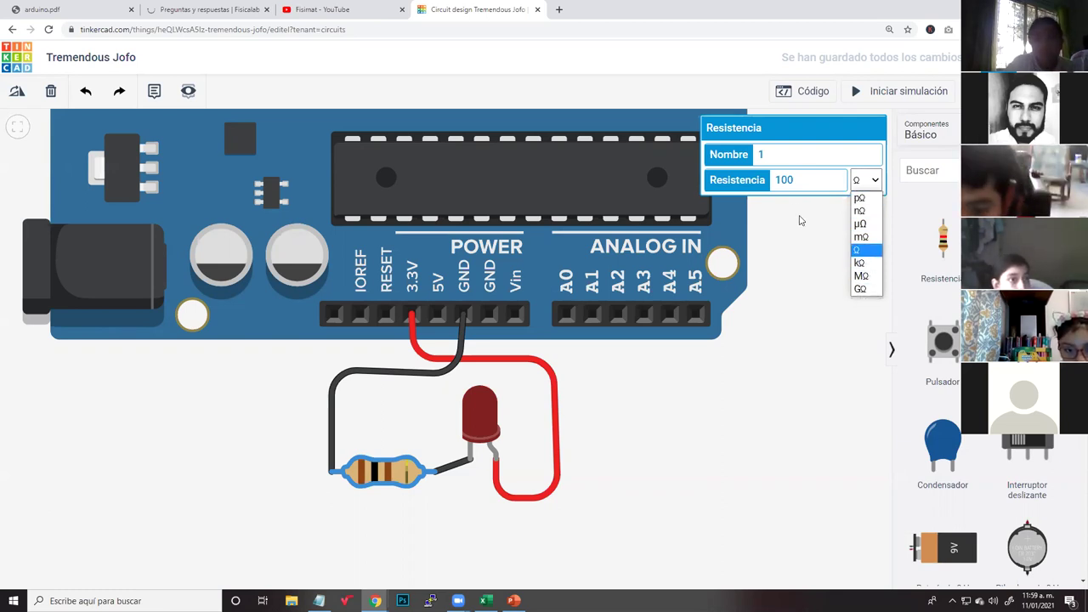
pyautogui.click(800, 183)
pyautogui.doubleClick(791, 180)
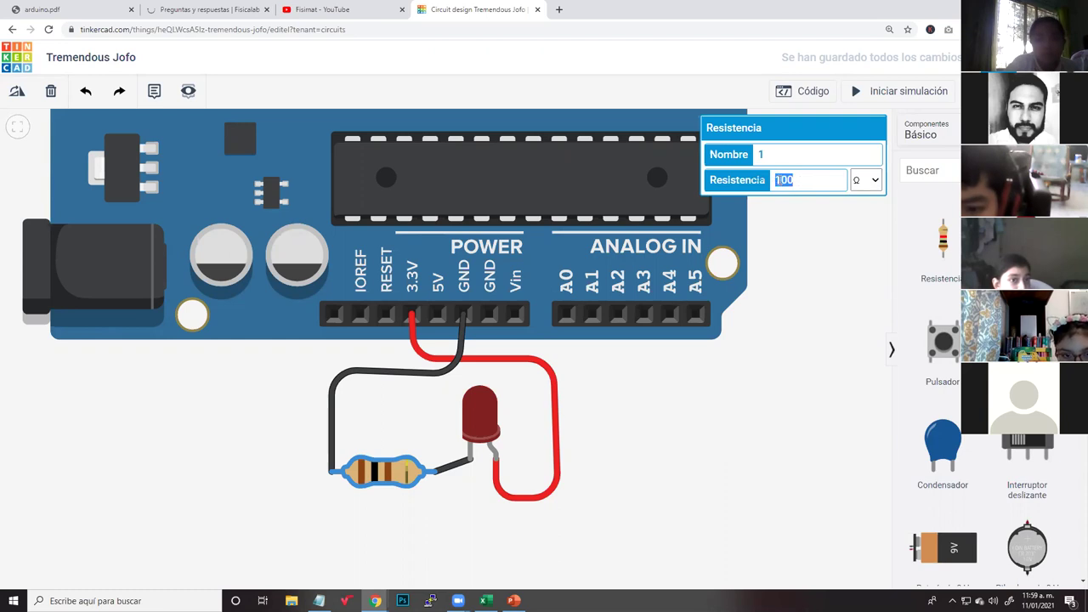
pyautogui.click(866, 180)
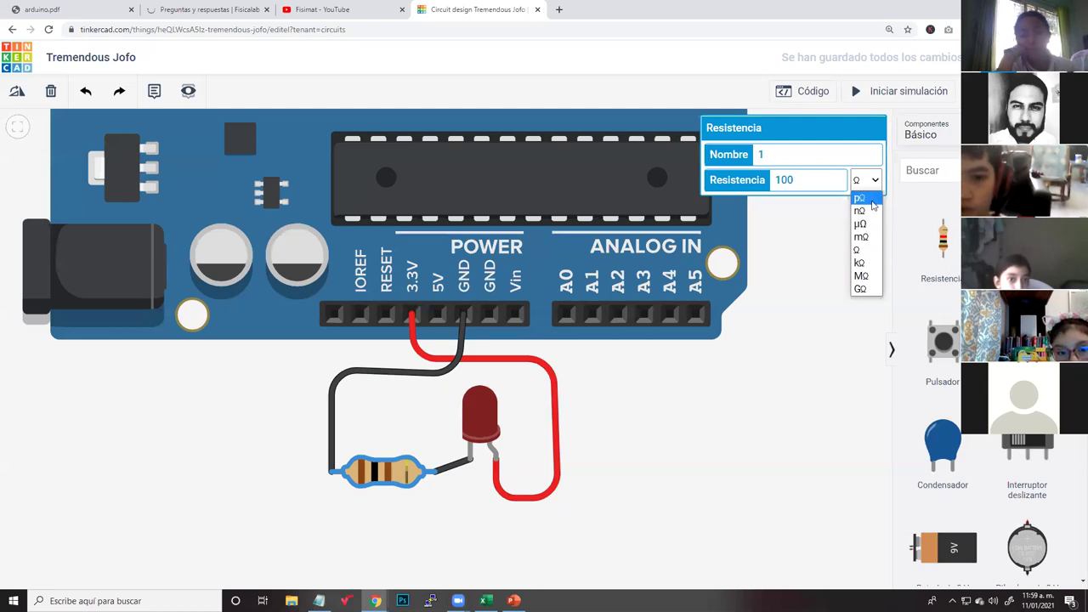
pyautogui.click(692, 406)
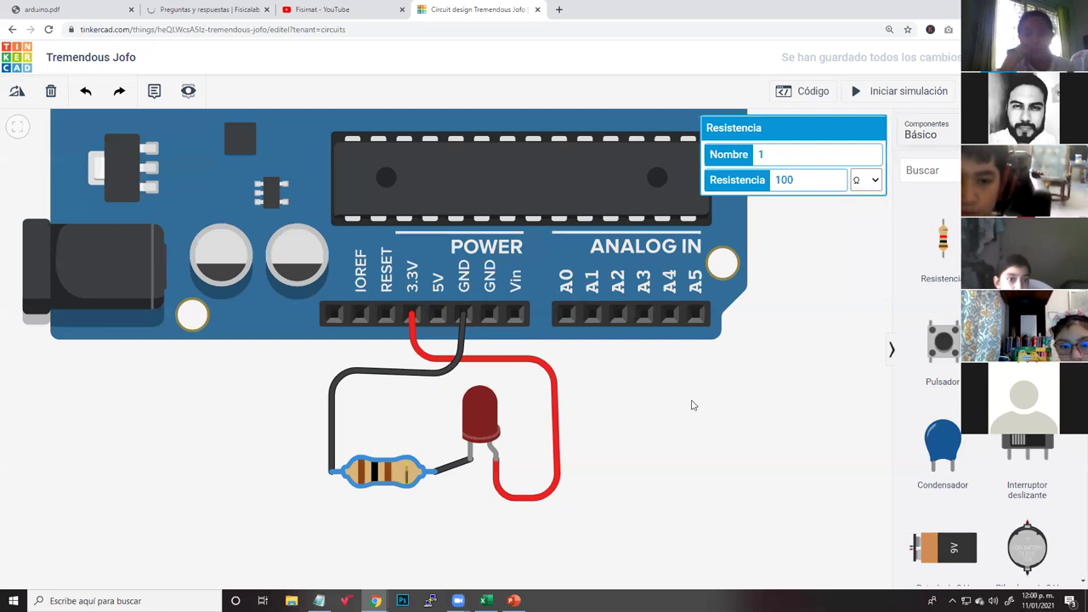
pyautogui.click(688, 406)
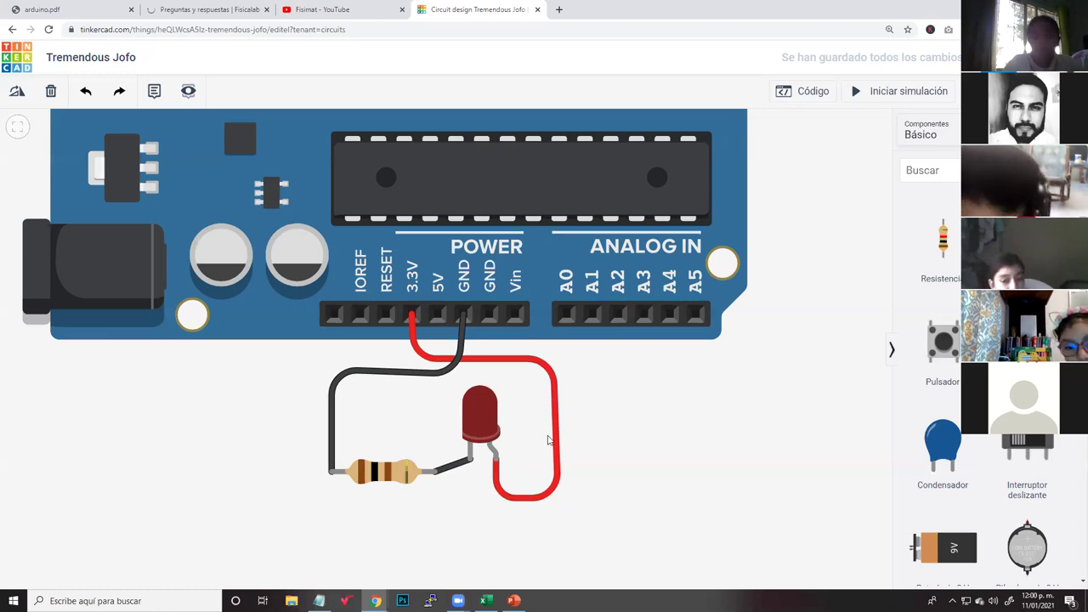
# - Select the resistor again and review its unit options from pΩ to GΩ, leaving the unit set to Ω
pyautogui.click(400, 475)
pyautogui.click(864, 180)
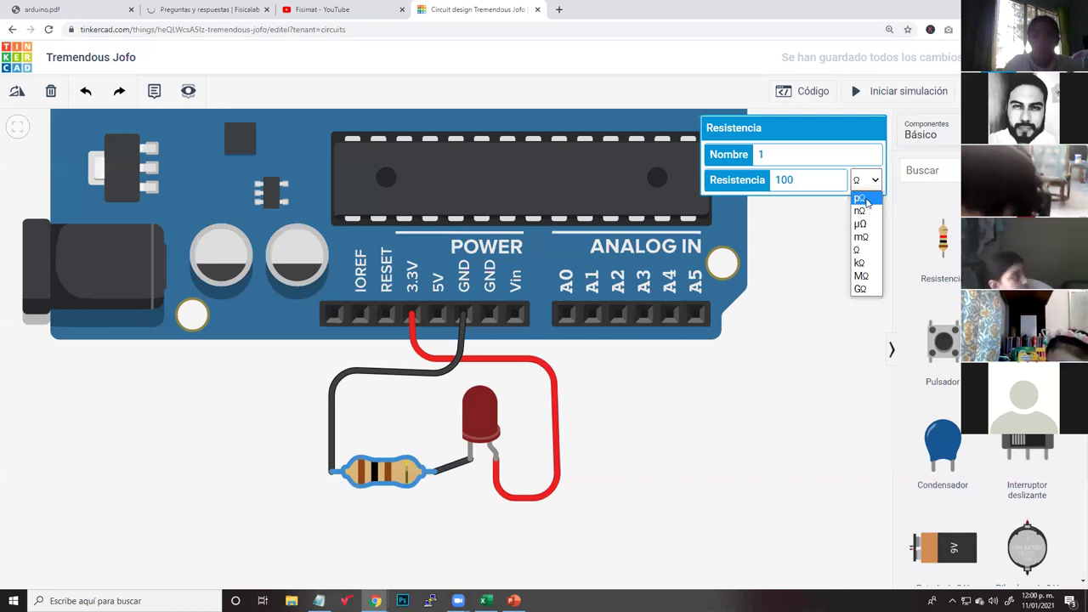
pyautogui.click(866, 185)
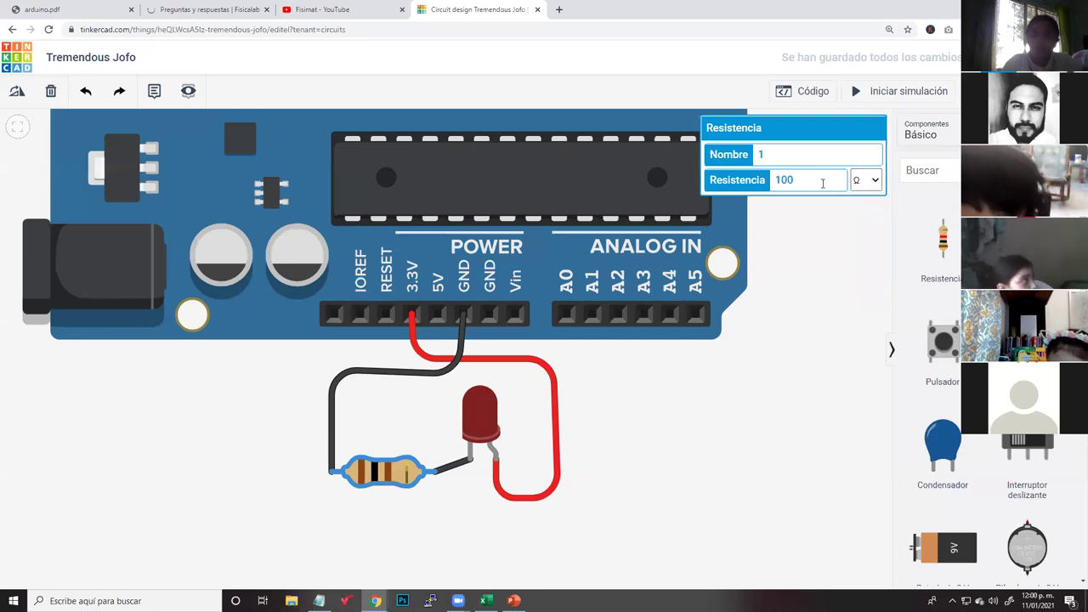
pyautogui.click(864, 187)
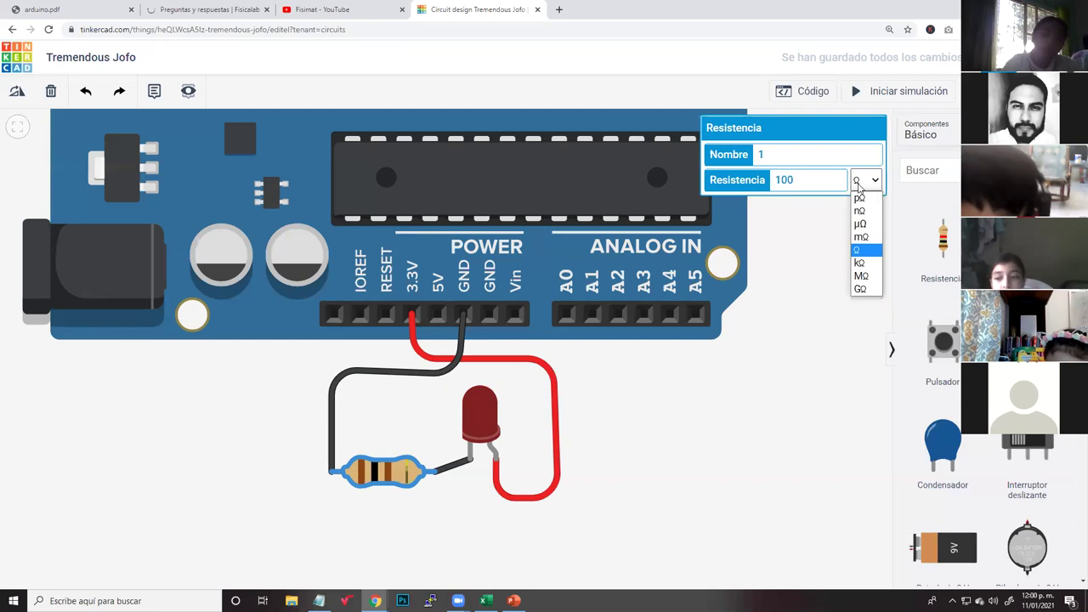
pyautogui.click(612, 469)
pyautogui.click(595, 466)
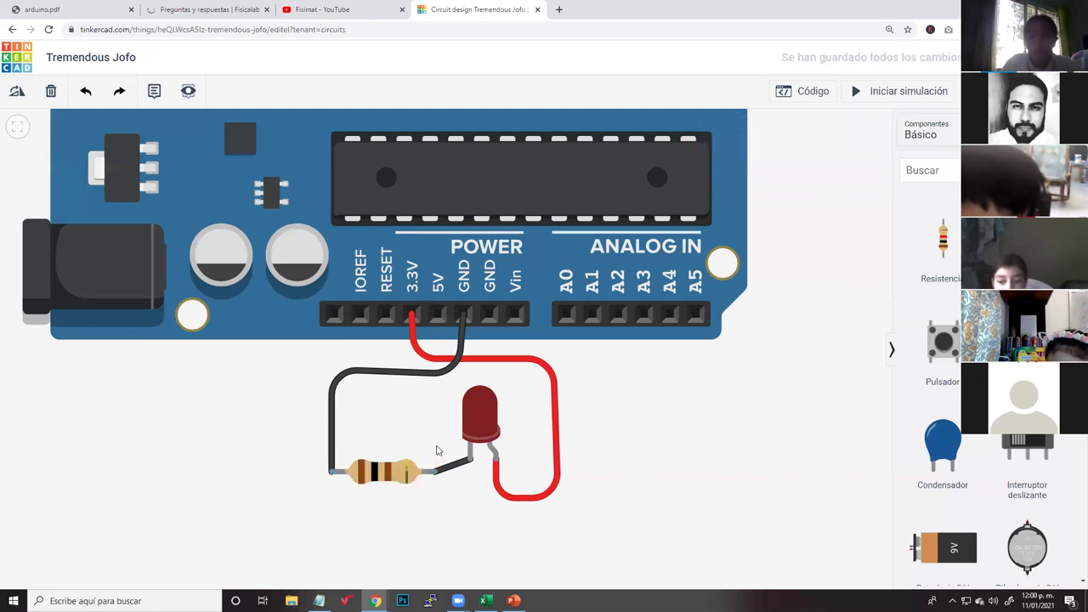
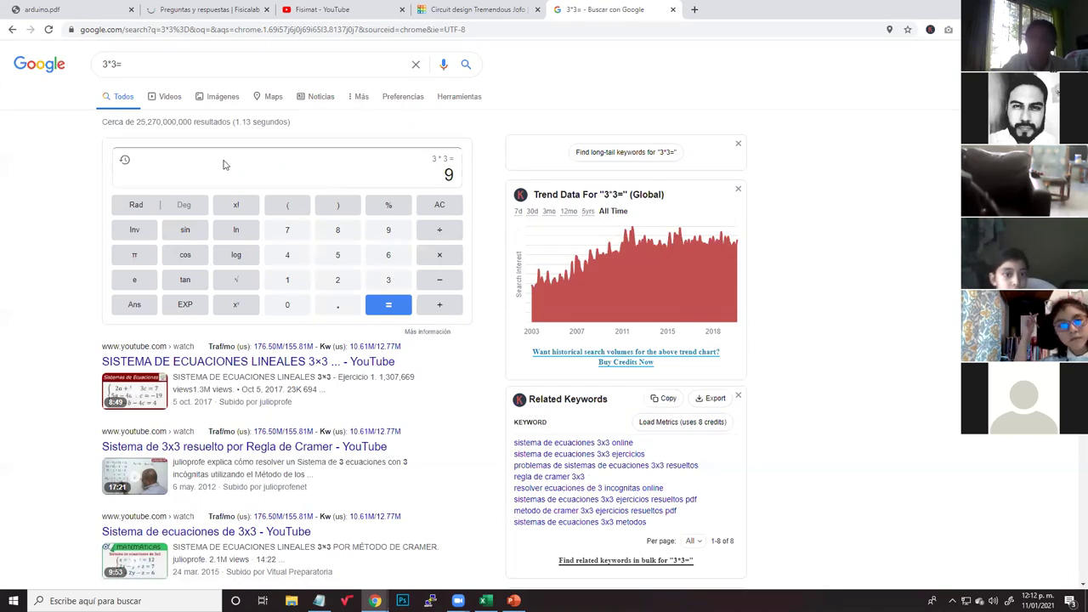
# - Replace the Google query with 8/4= to calculate the division, and highlight the calculator's result
pyautogui.moveTo(117, 64); pyautogui.dragTo(99, 69)
pyautogui.write('8')
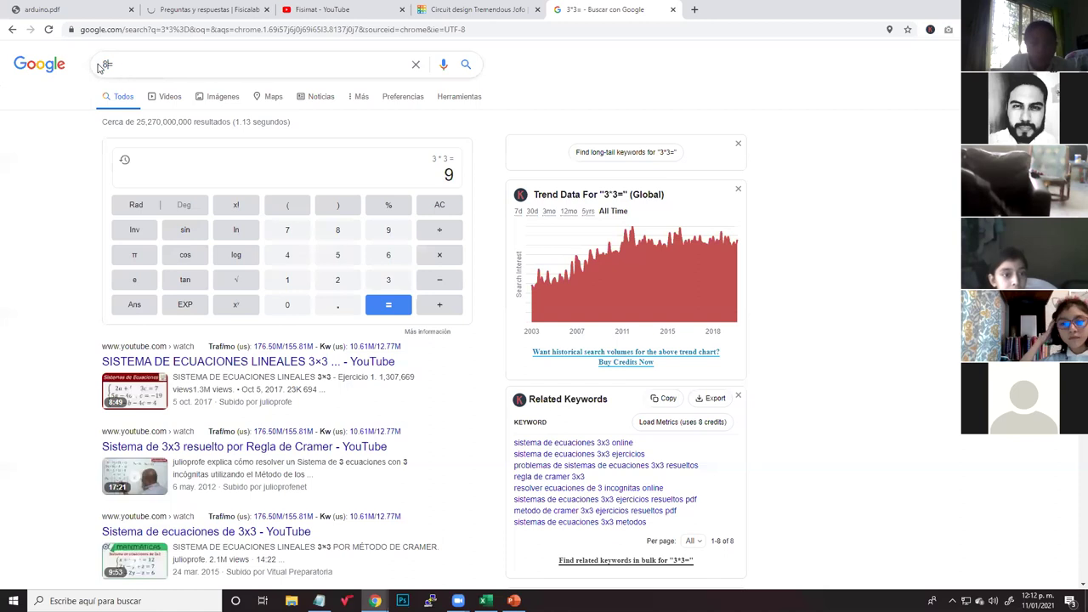
pyautogui.write('/3')
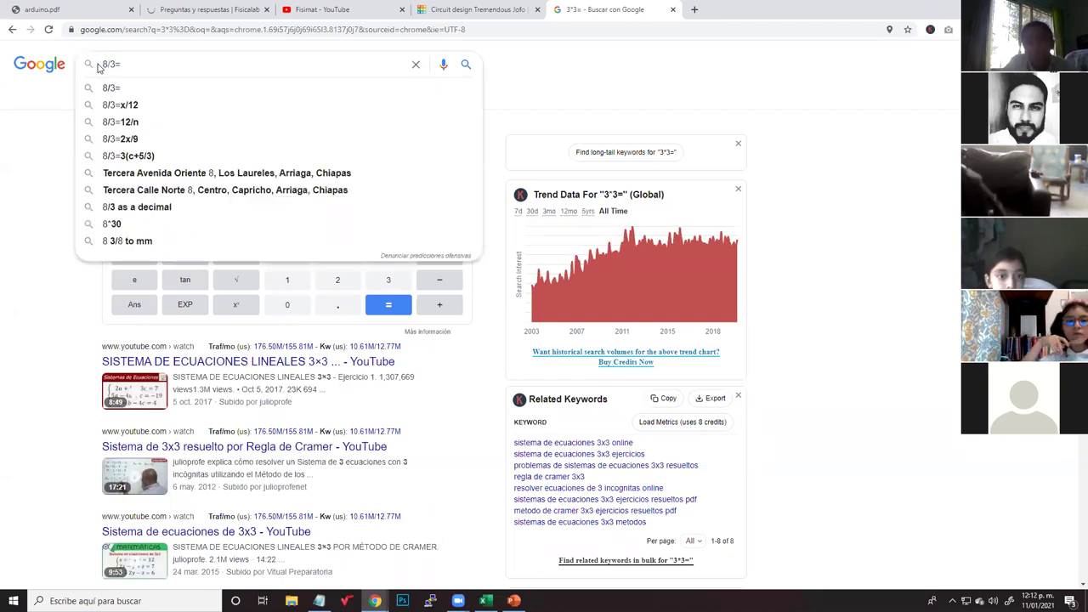
pyautogui.press('BackSpace')
pyautogui.write('4')
pyautogui.press('Return')
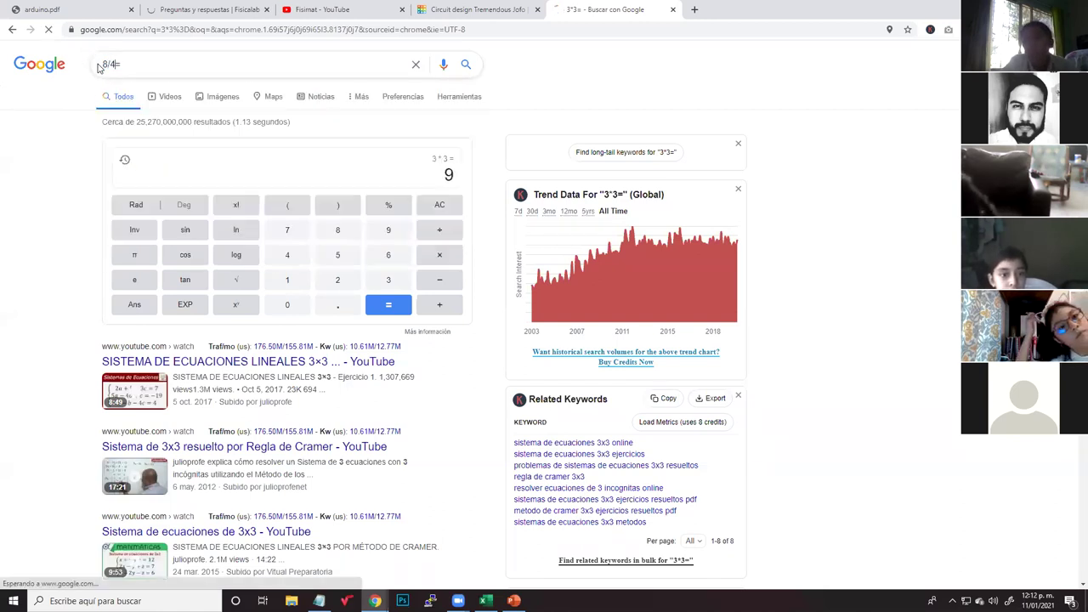
pyautogui.doubleClick(456, 180)
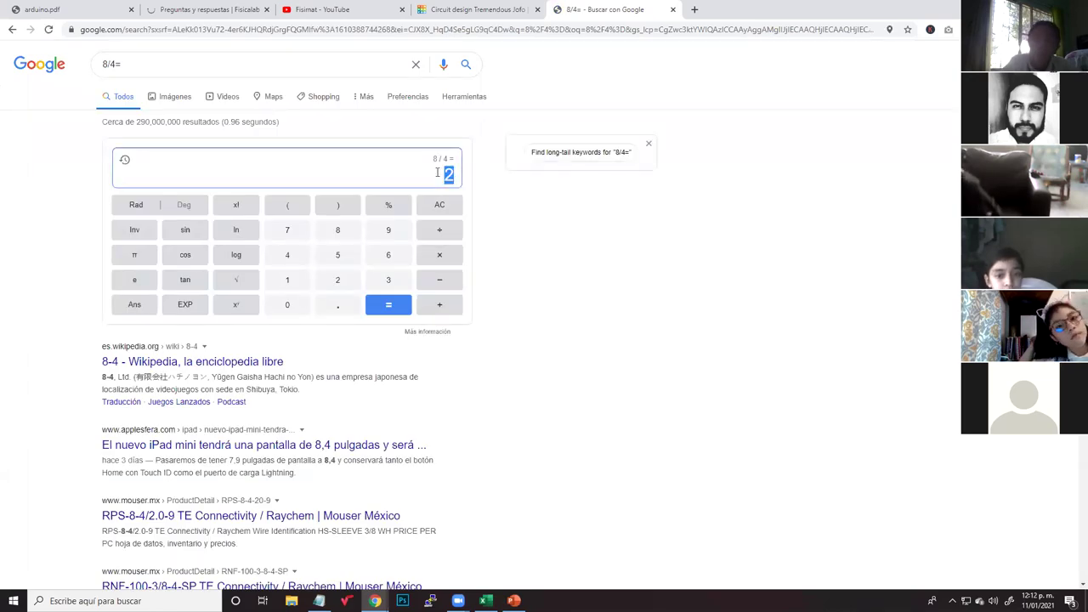
# - Change the division sign in the Google query to an asterisk and calculate 8*4=
pyautogui.click(111, 67)
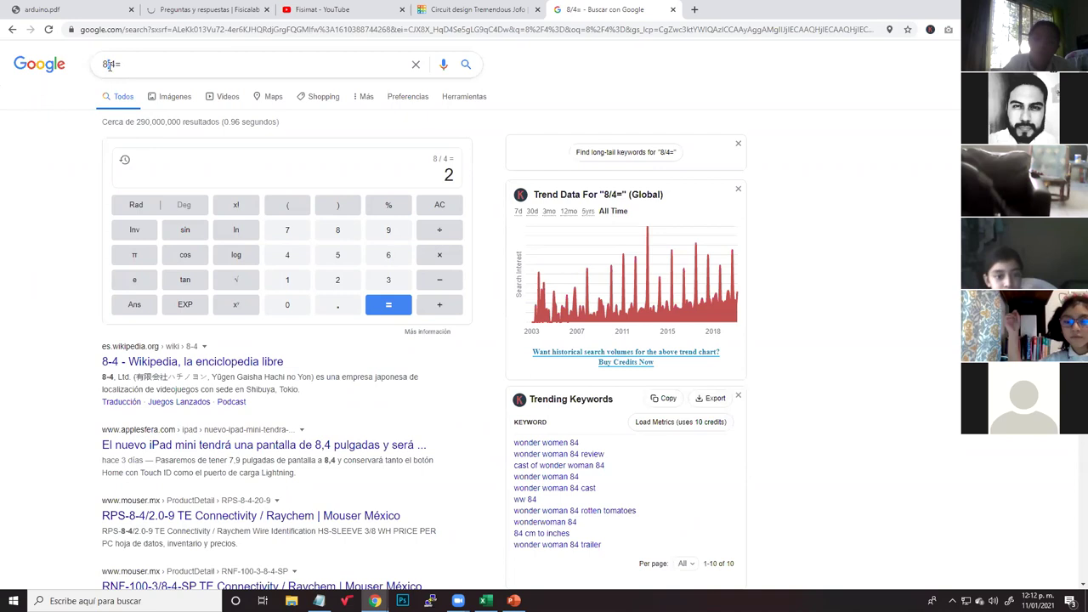
pyautogui.click(109, 66)
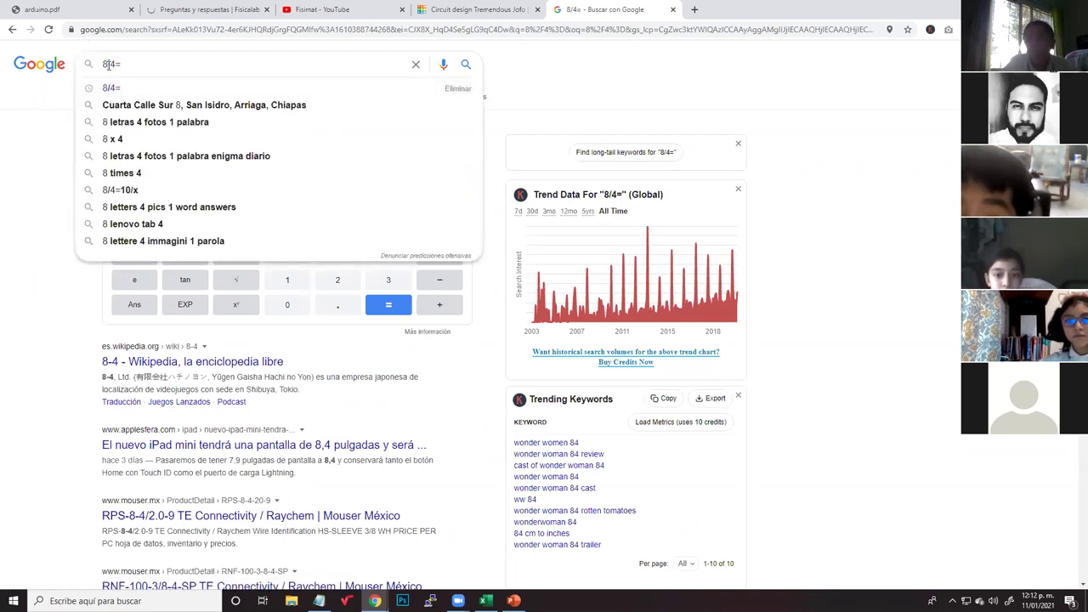
pyautogui.click(45, 168)
pyautogui.click(111, 65)
pyautogui.press('BackSpace')
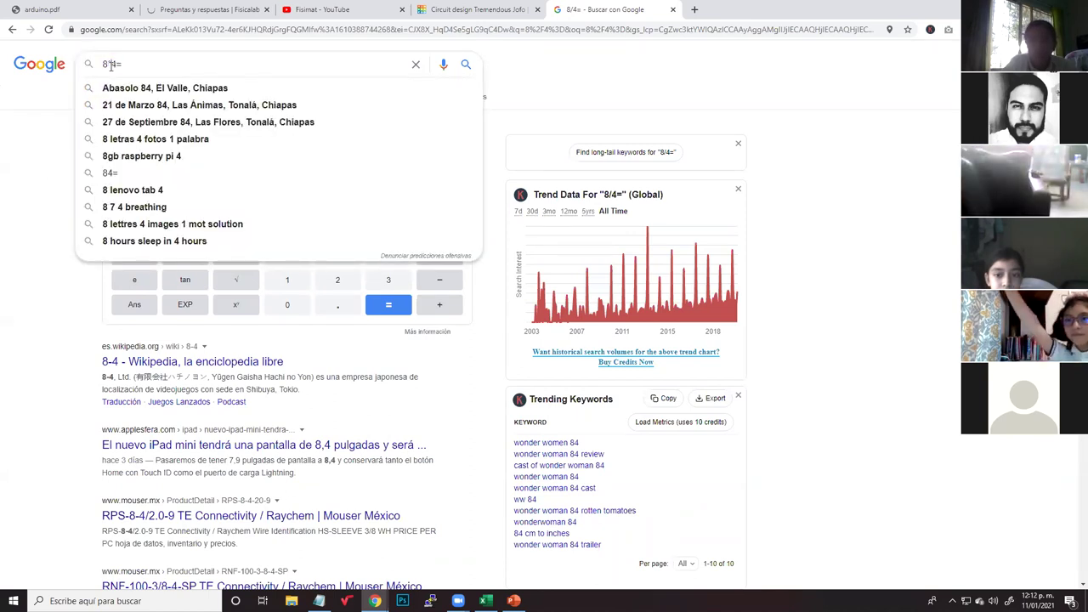
pyautogui.write('*')
pyautogui.press('Return')
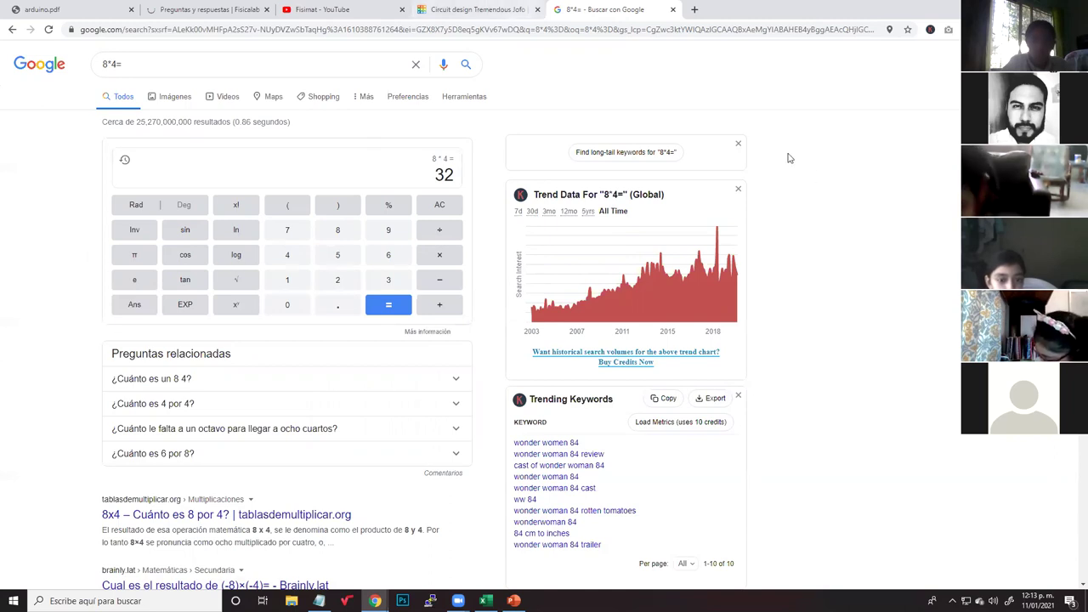
# - Return to the Tinkercad circuit and examine the whole Arduino Uno, its power pins, and the LED and resistor wiring
pyautogui.click(481, 8)
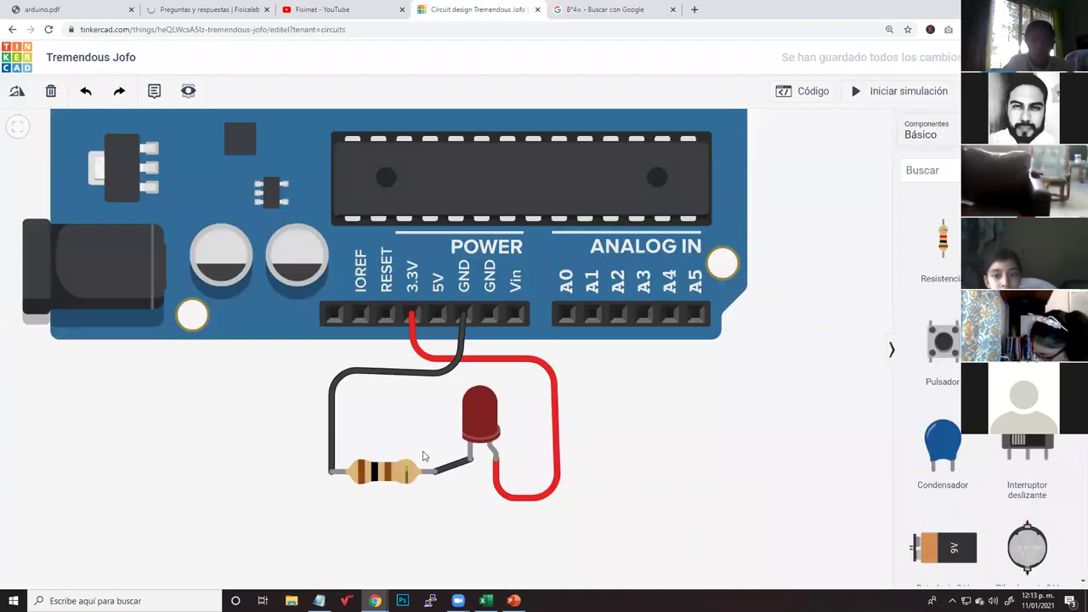
pyautogui.scroll(-3, 629, 481)
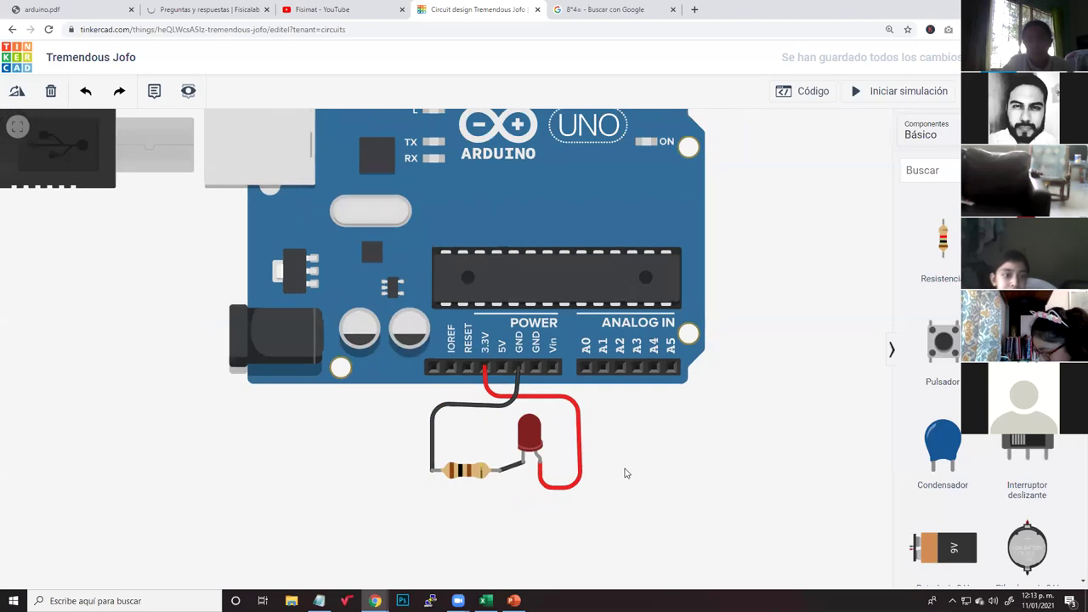
pyautogui.scroll(-2, 623, 457)
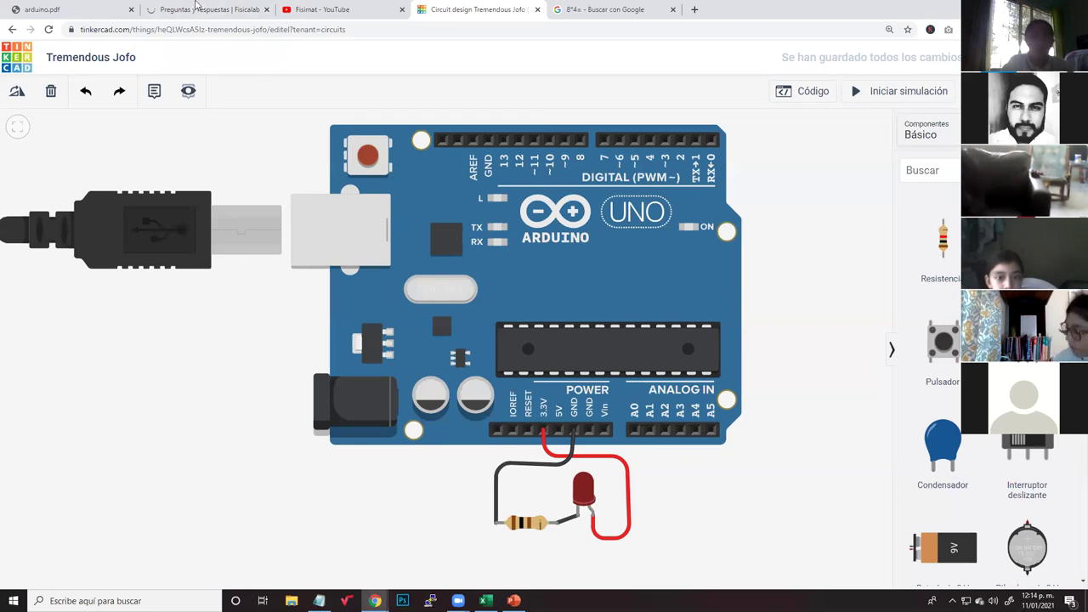
pyautogui.scroll(-1, 185, 408)
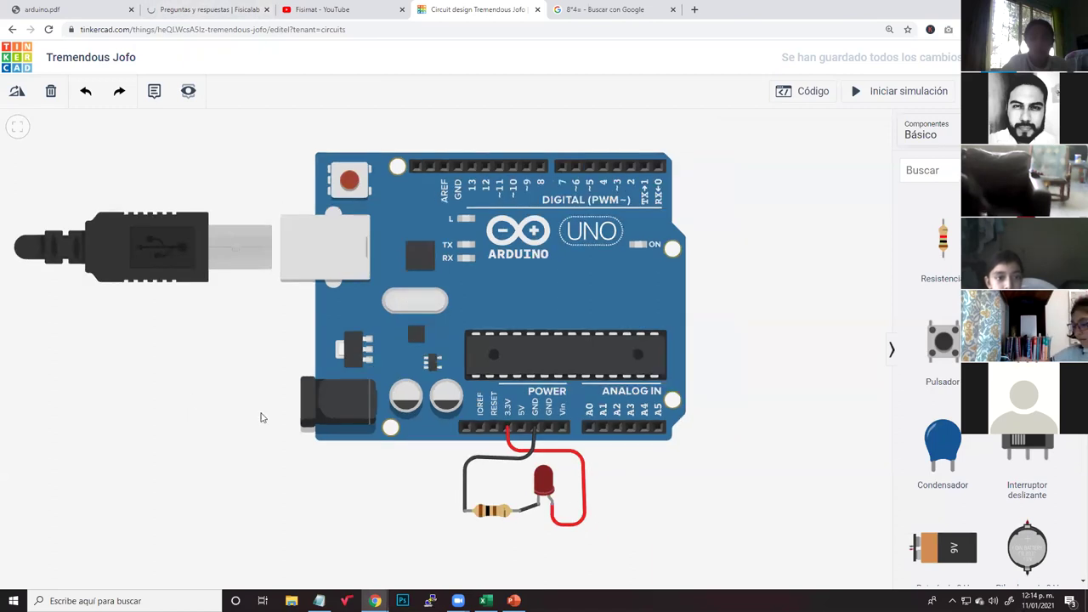
pyautogui.moveTo(649, 498); pyautogui.dragTo(620, 510)
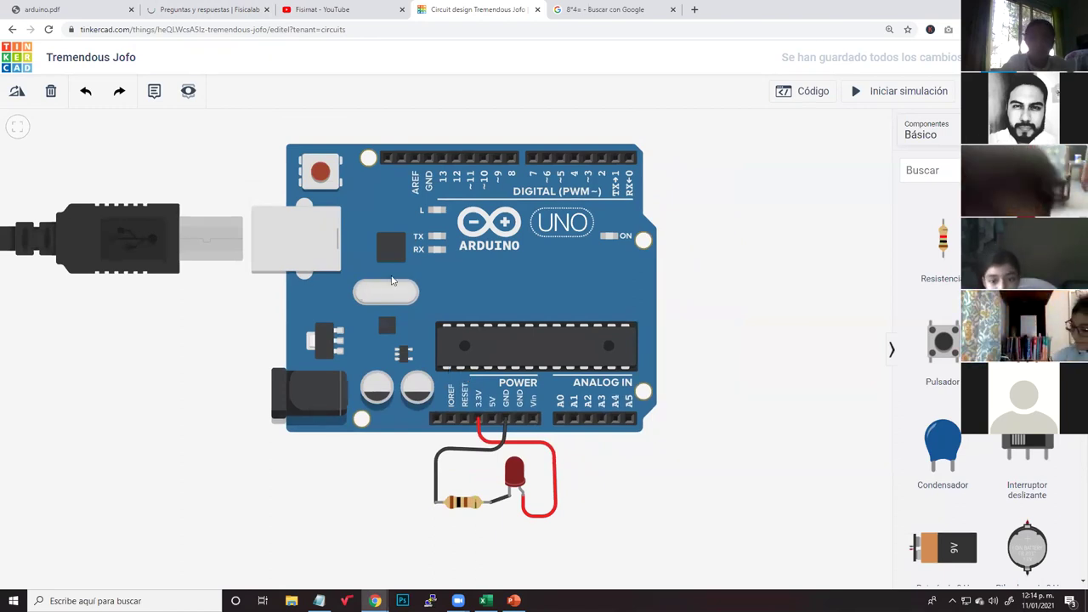
pyautogui.scroll(5, 595, 484)
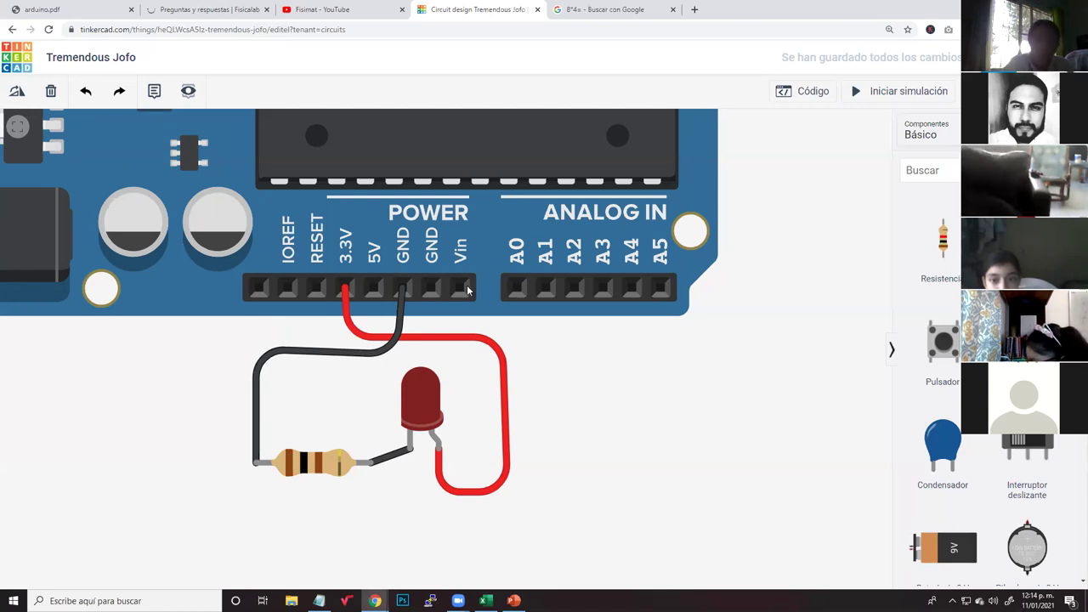
pyautogui.scroll(-3, 544, 438)
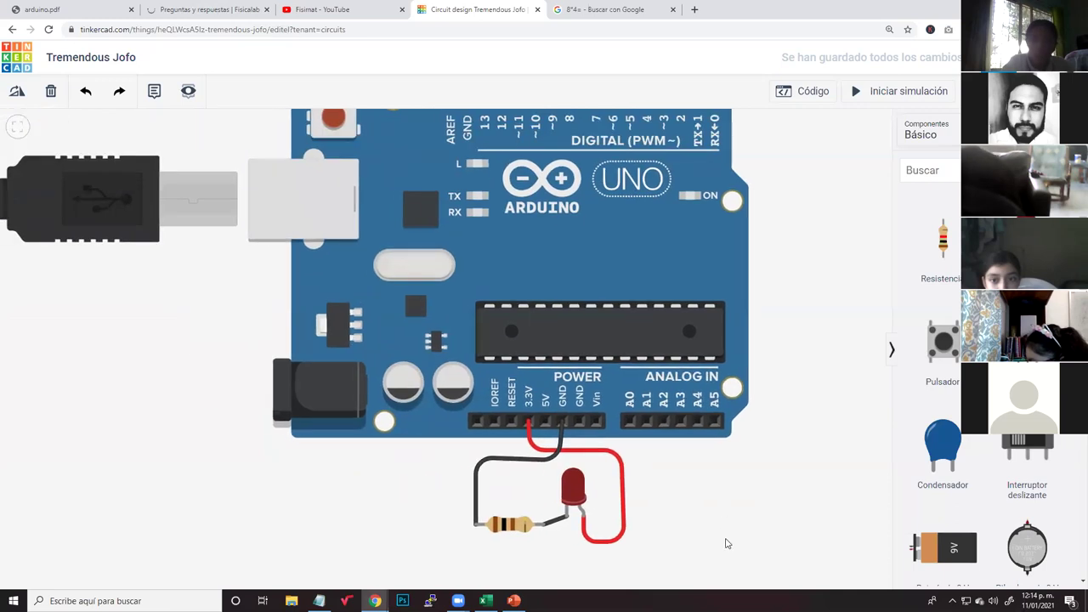
pyautogui.moveTo(698, 486); pyautogui.dragTo(642, 482)
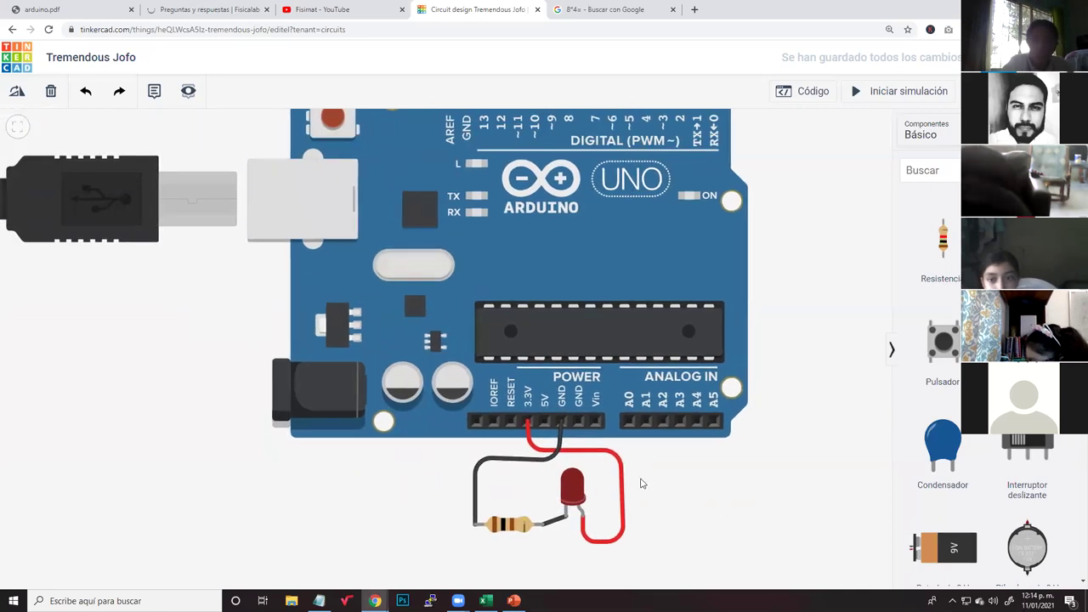